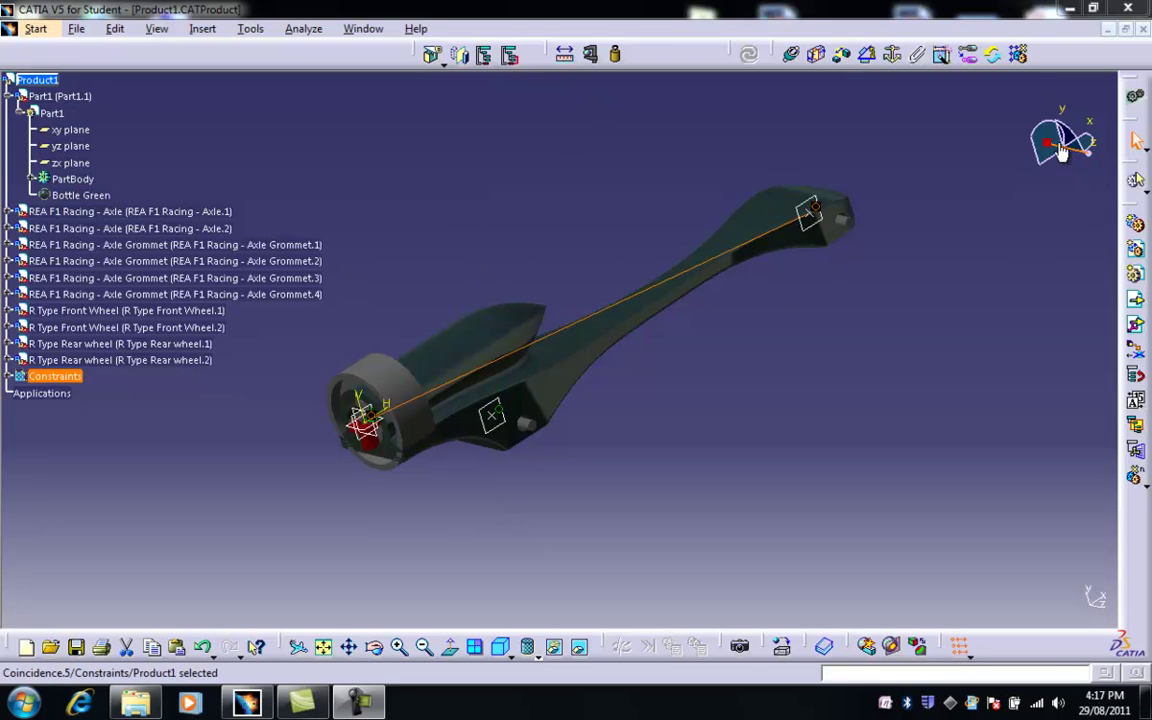
# - Reposition Axle Grommet.1 with the compass, pulling it out of the car body to open space beside the narrow end
pyautogui.moveTo(1047, 142)
pyautogui.mouseDown()
pyautogui.moveTo(915, 247)
pyautogui.moveTo(345, 463)
pyautogui.moveTo(360, 411)
pyautogui.moveTo(363, 435)
pyautogui.moveTo(366, 426)
pyautogui.mouseUp()
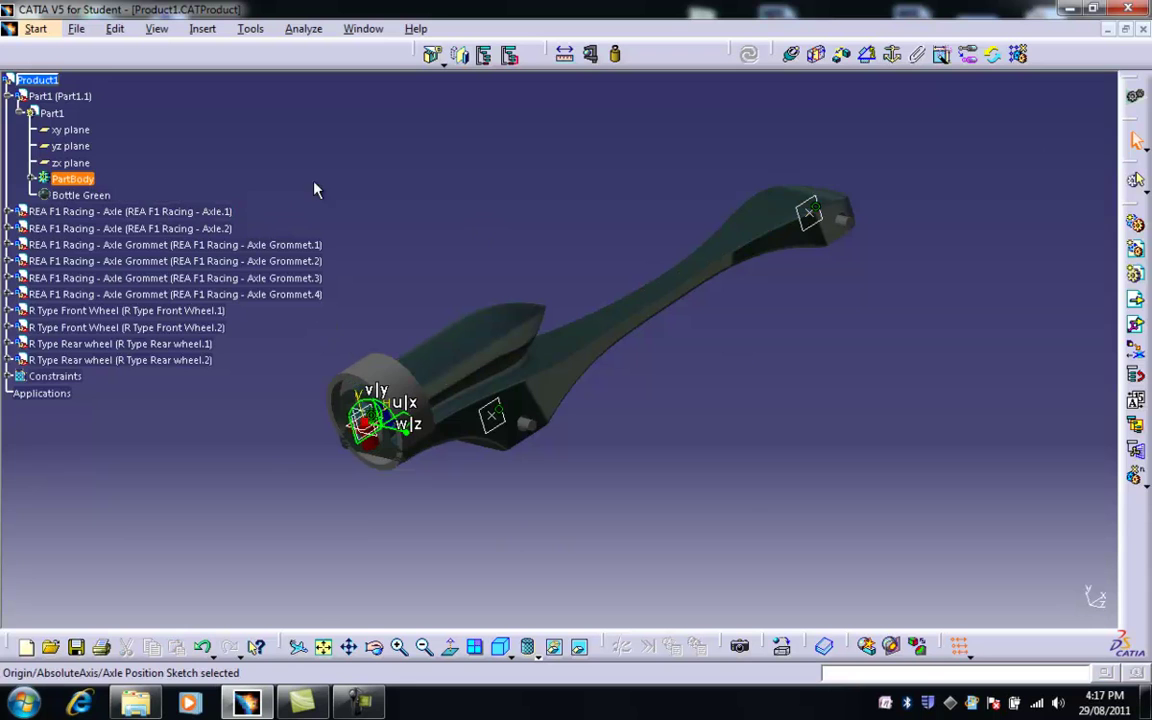
pyautogui.click(226, 245)
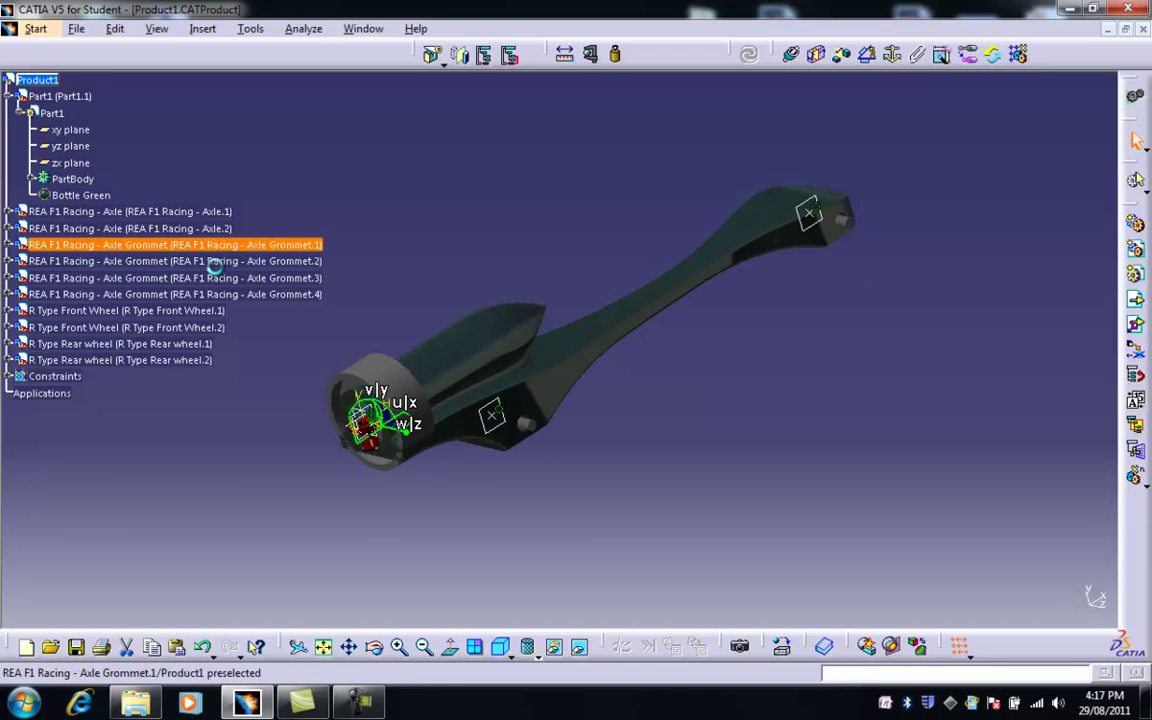
pyautogui.moveTo(410, 443); pyautogui.dragTo(991, 334)
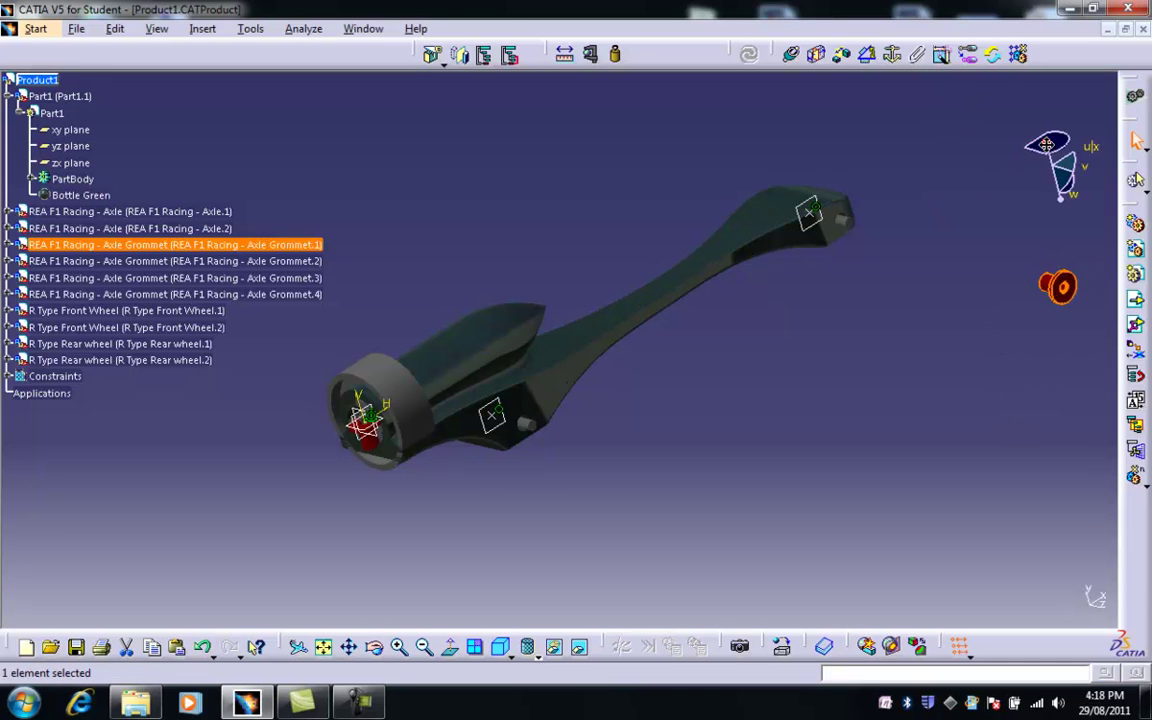
# - Pull Axle Grommet.2 out of the car body with the compass and place it in open space beside Axle.2
pyautogui.moveTo(1046, 145)
pyautogui.mouseDown()
pyautogui.moveTo(450, 432)
pyautogui.moveTo(370, 440)
pyautogui.moveTo(364, 428)
pyautogui.moveTo(368, 438)
pyautogui.mouseUp()
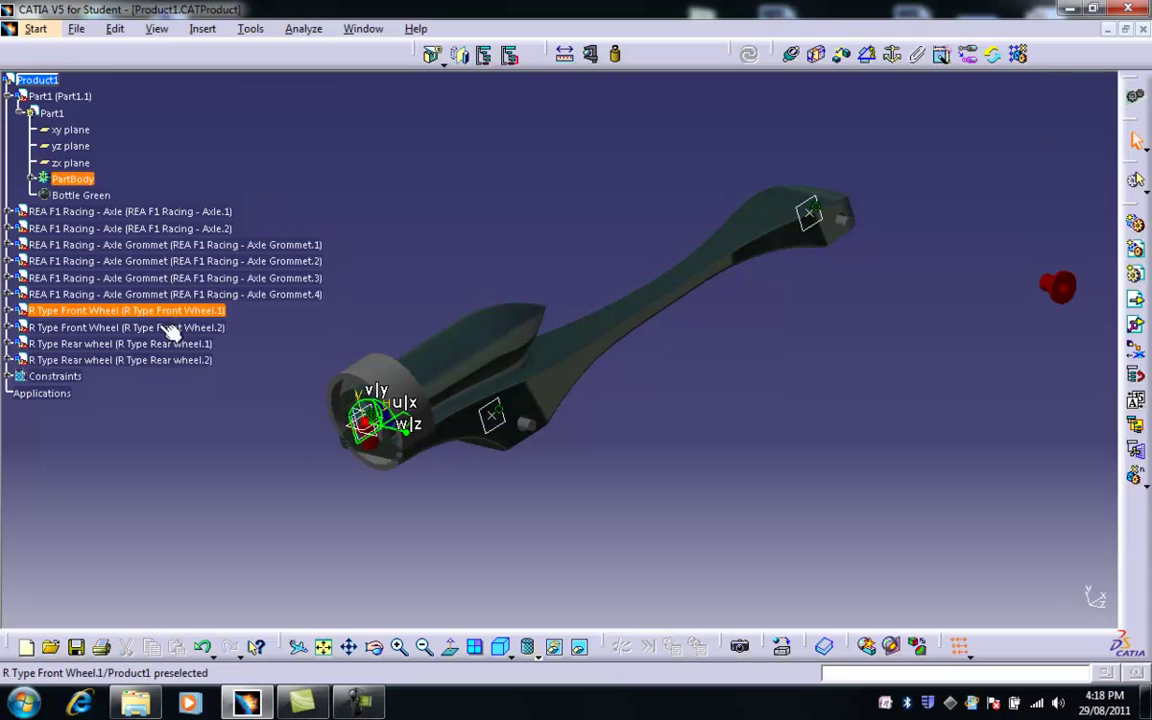
pyautogui.click(271, 270)
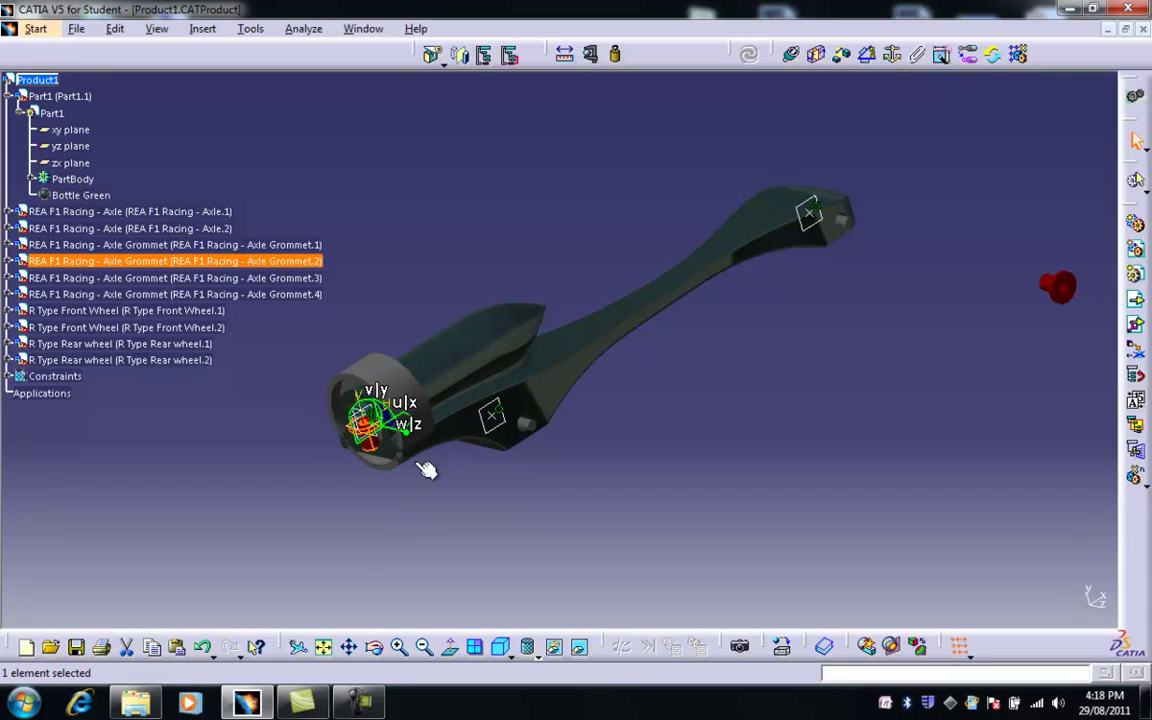
pyautogui.moveTo(387, 430); pyautogui.dragTo(873, 352)
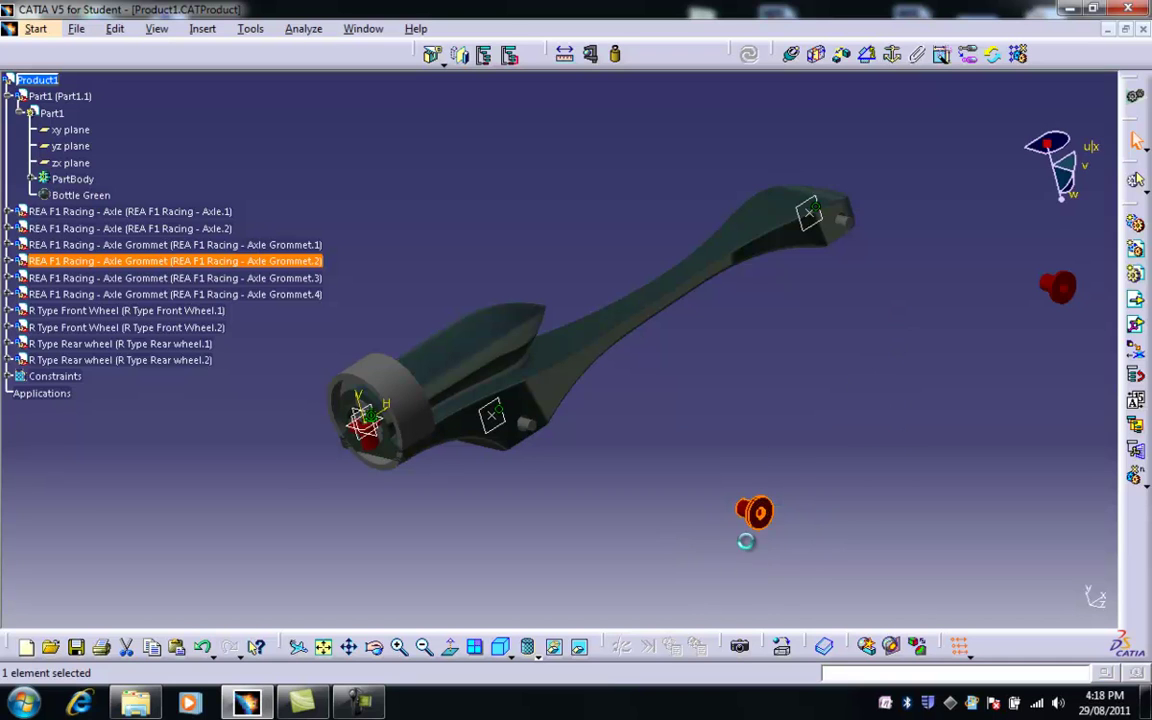
pyautogui.click(770, 537)
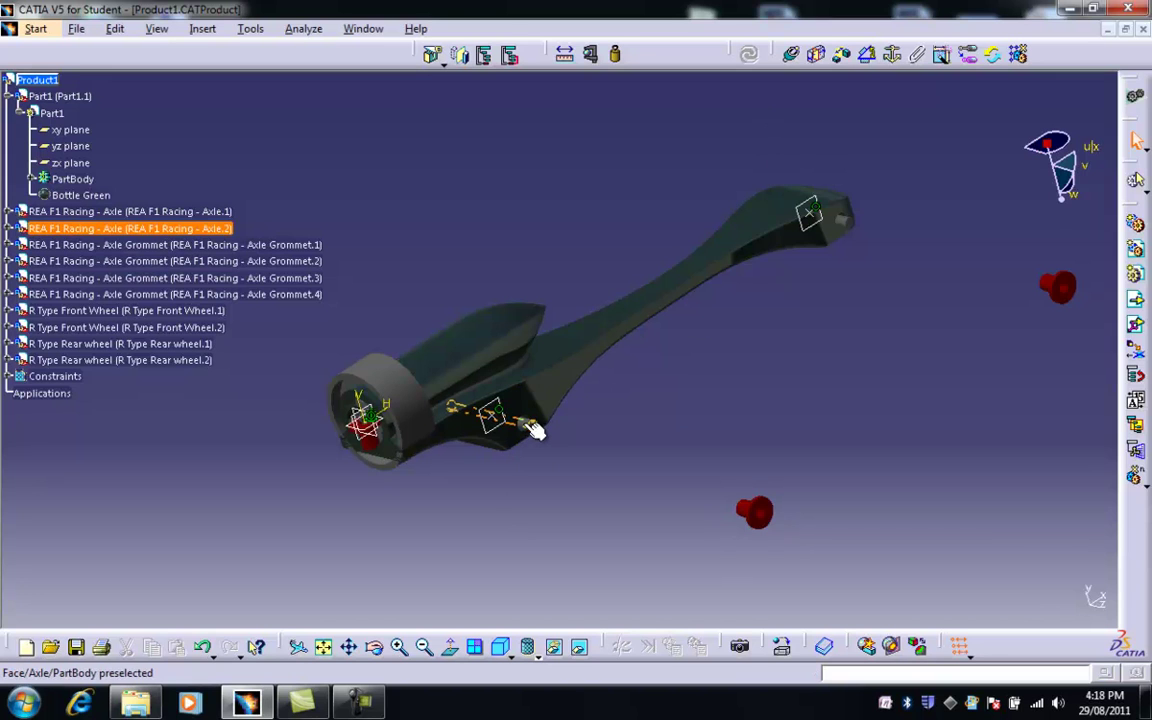
# - Create a coincidence constraint between the centre axes of Axle Grommet.2 and Axle.2, and update the assembly
pyautogui.click(792, 56)
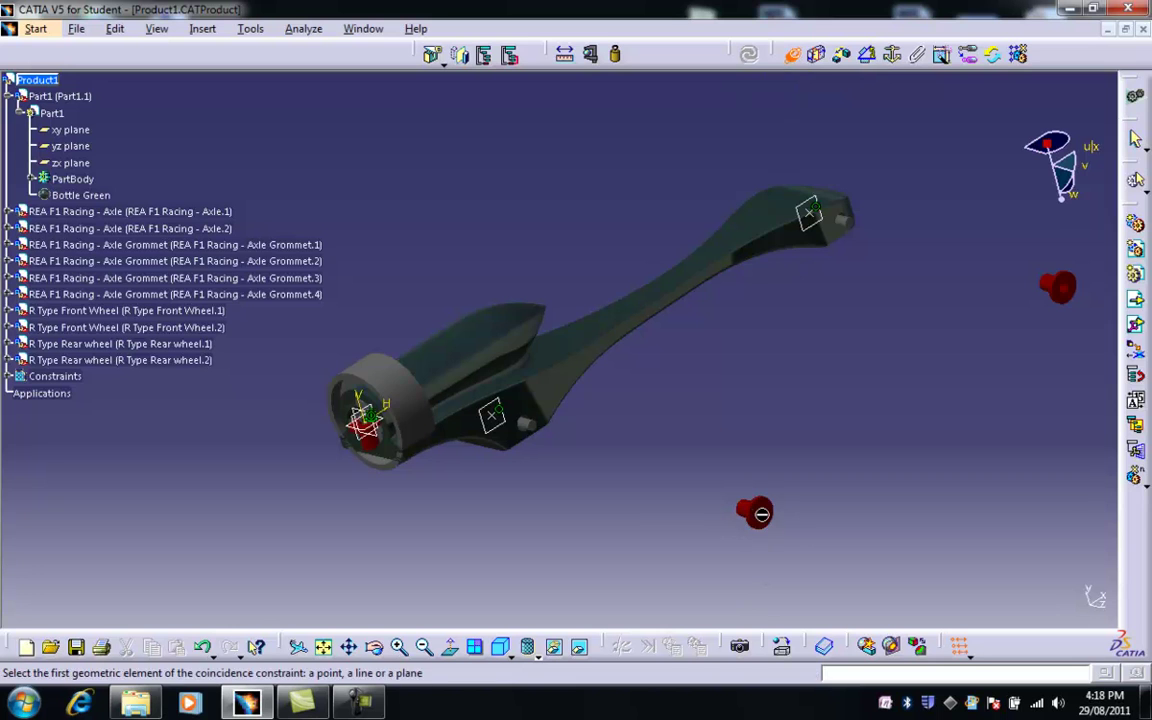
pyautogui.middleClick(760, 514)
pyautogui.moveTo(753, 517); pyautogui.dragTo(646, 234, button='middle')
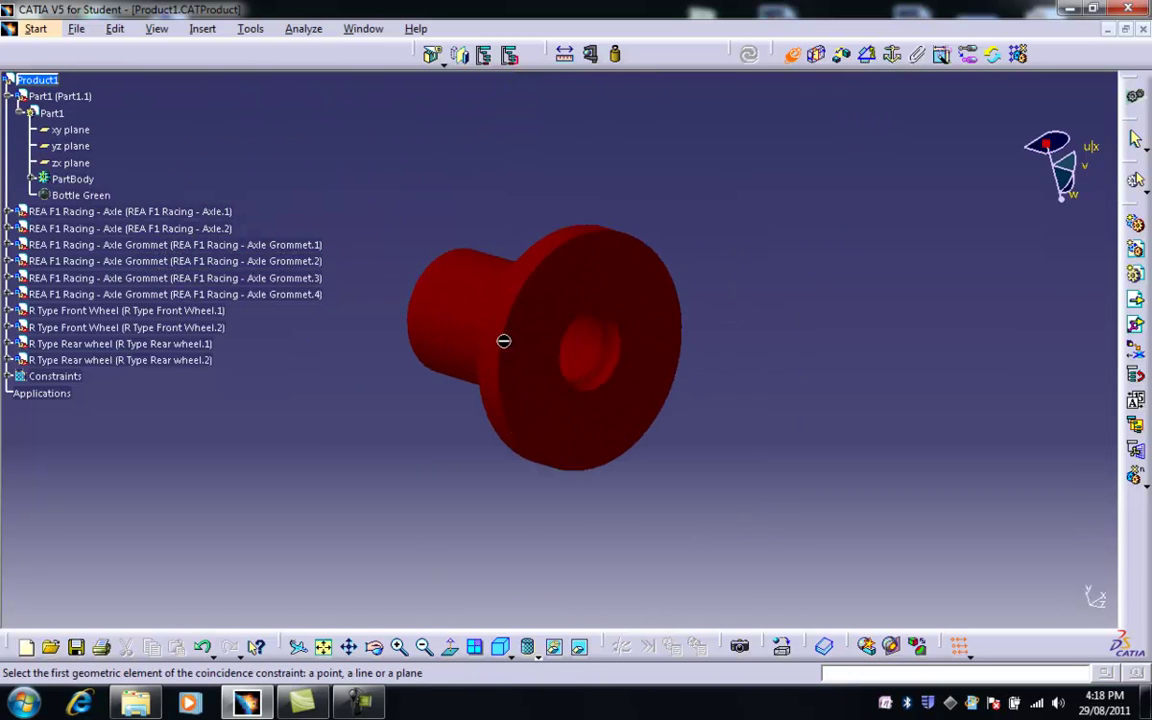
pyautogui.click(597, 356)
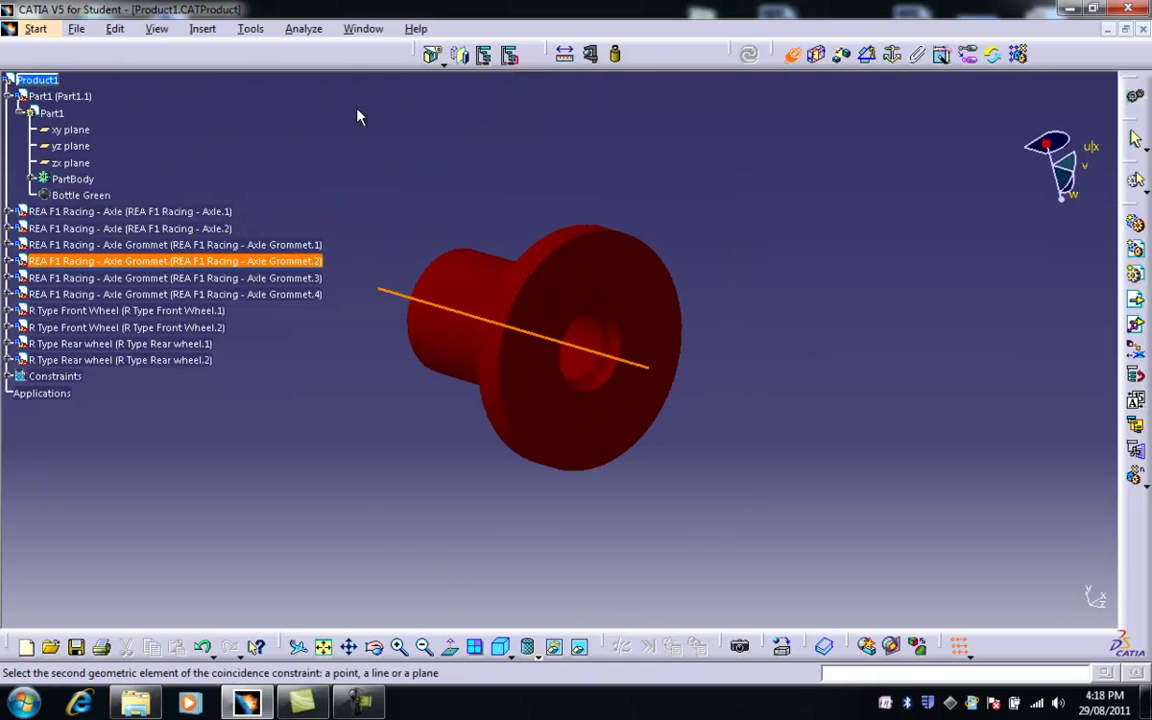
pyautogui.middleClick(391, 161)
pyautogui.moveTo(401, 180); pyautogui.dragTo(457, 402, button='middle')
pyautogui.moveTo(409, 243); pyautogui.dragTo(648, 366, button='middle')
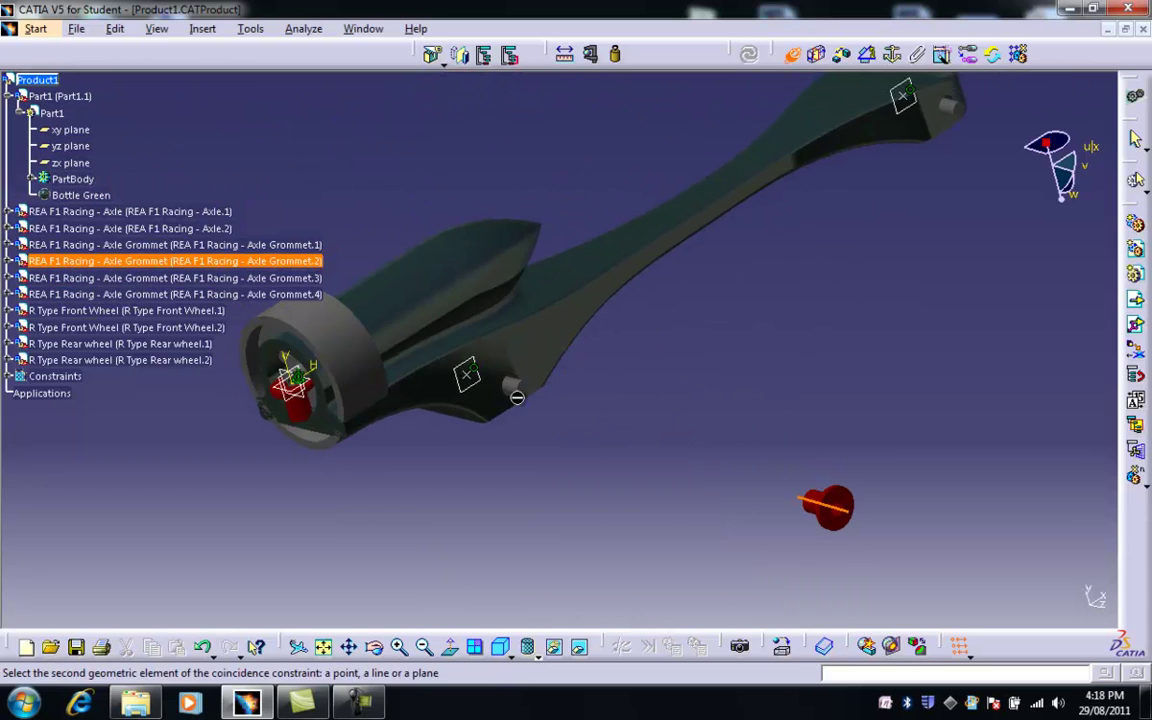
pyautogui.moveTo(533, 400); pyautogui.dragTo(535, 330, button='middle')
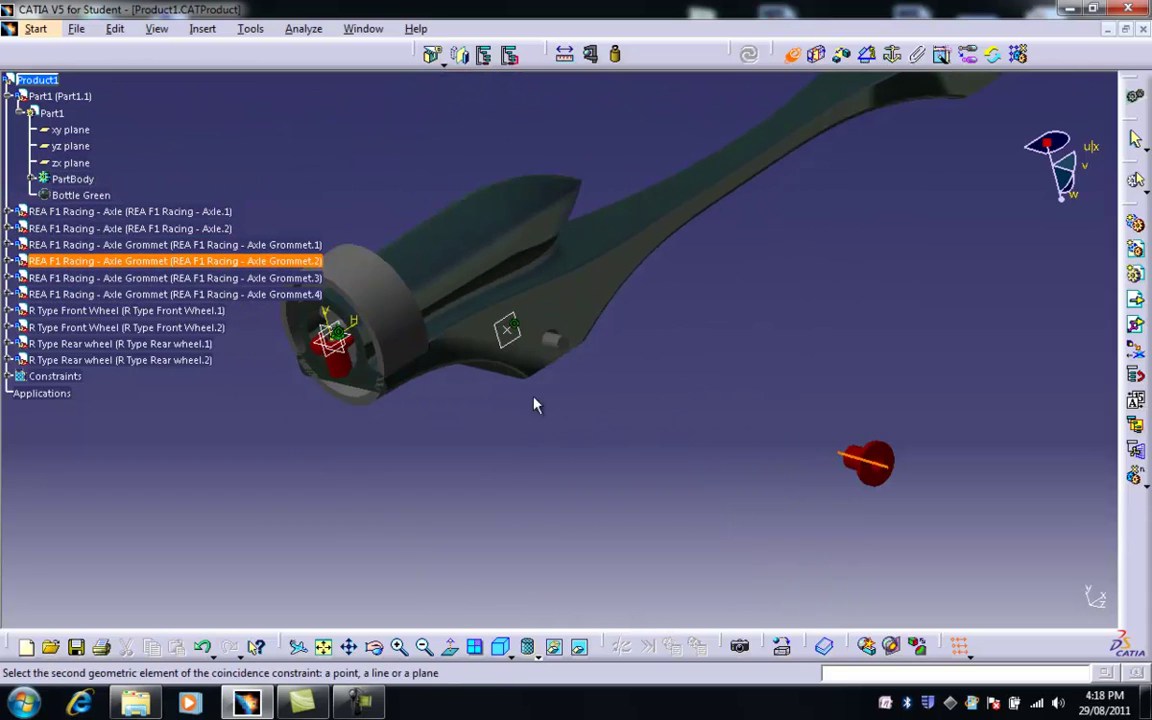
pyautogui.click(558, 344)
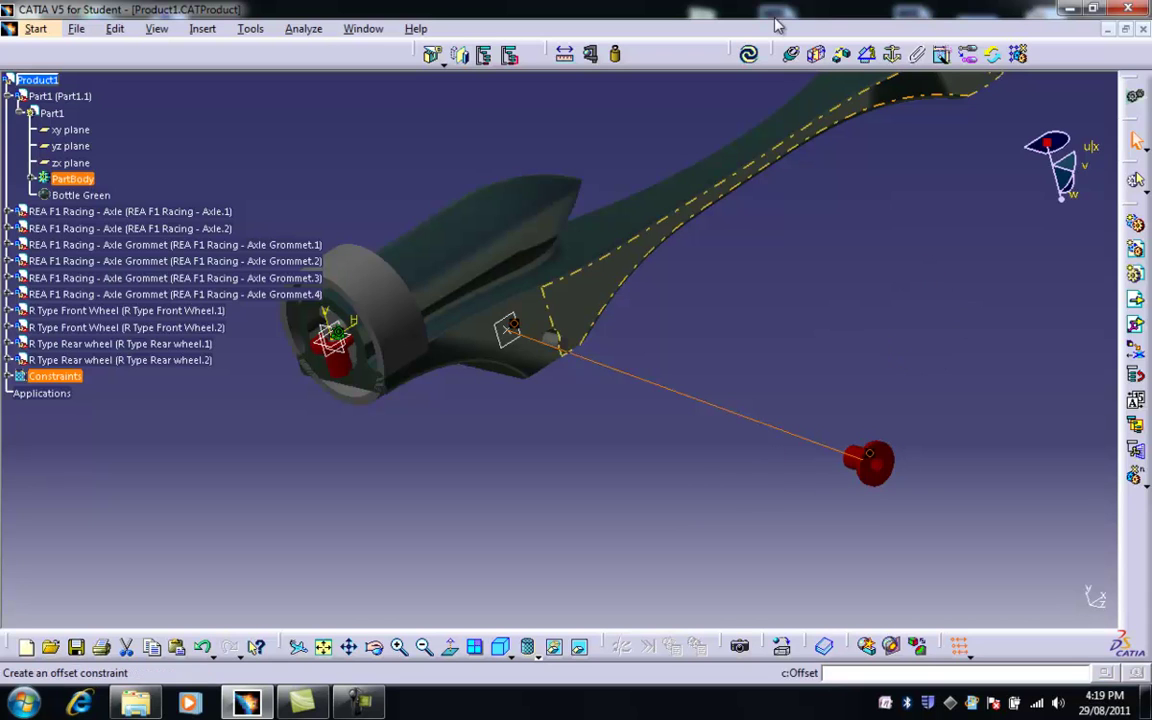
pyautogui.click(748, 53)
pyautogui.click(750, 57)
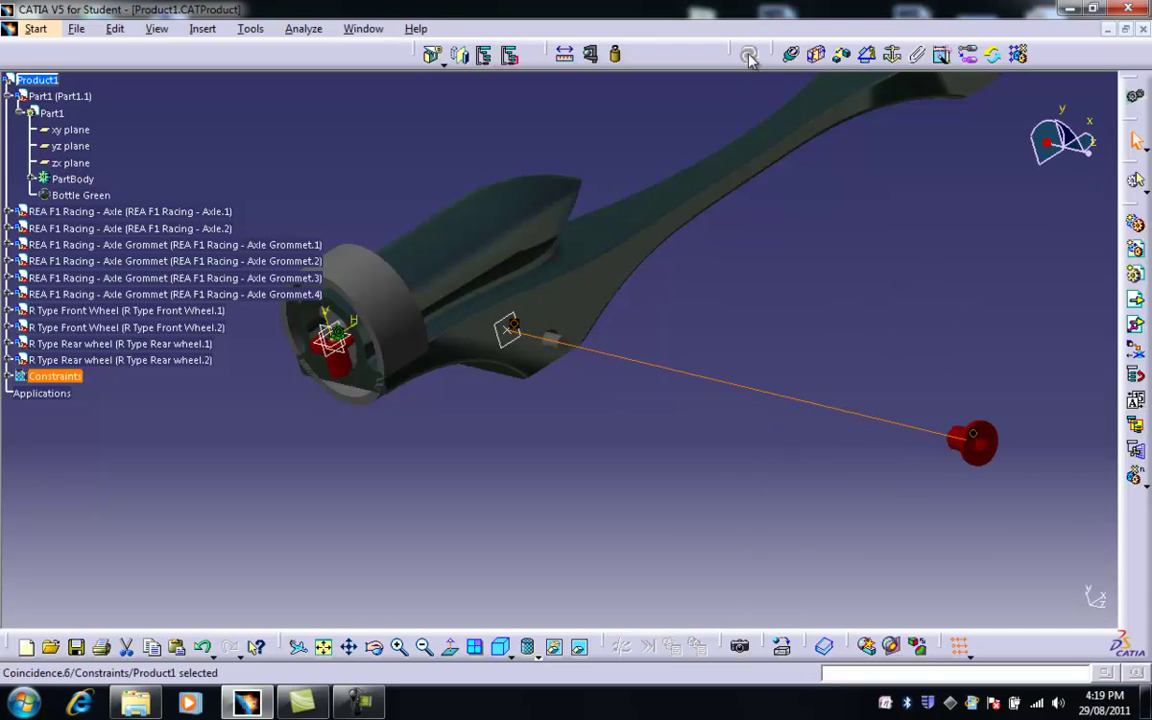
# - Make the body's side face around Axle.2 coincident with Axle Grommet.2's inner flange face in Opposite orientation, and update the assembly
pyautogui.middleClick(910, 336)
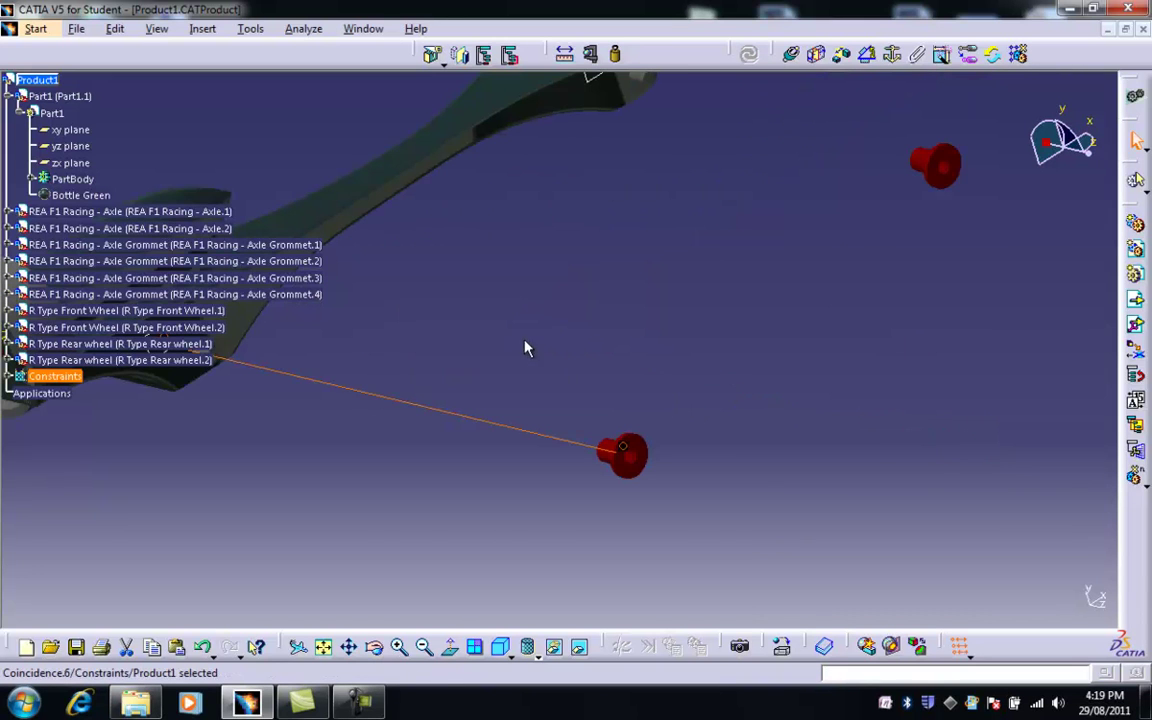
pyautogui.moveTo(527, 347); pyautogui.dragTo(480, 445, button='middle')
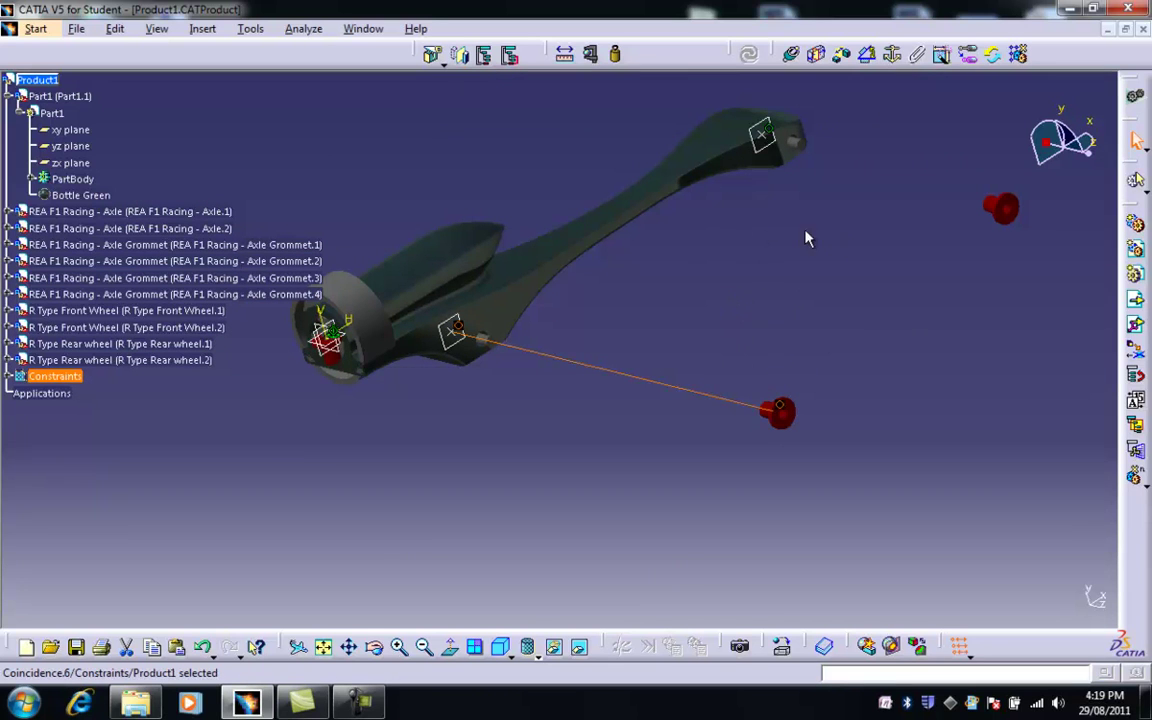
pyautogui.click(791, 53)
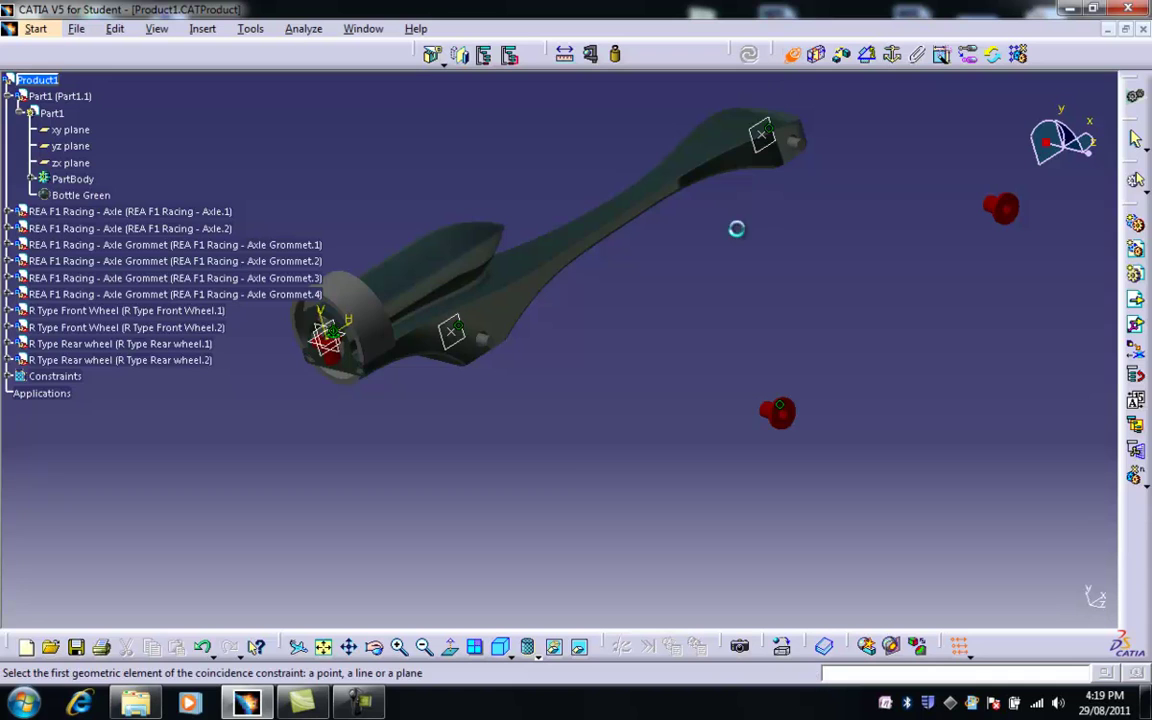
pyautogui.click(484, 331)
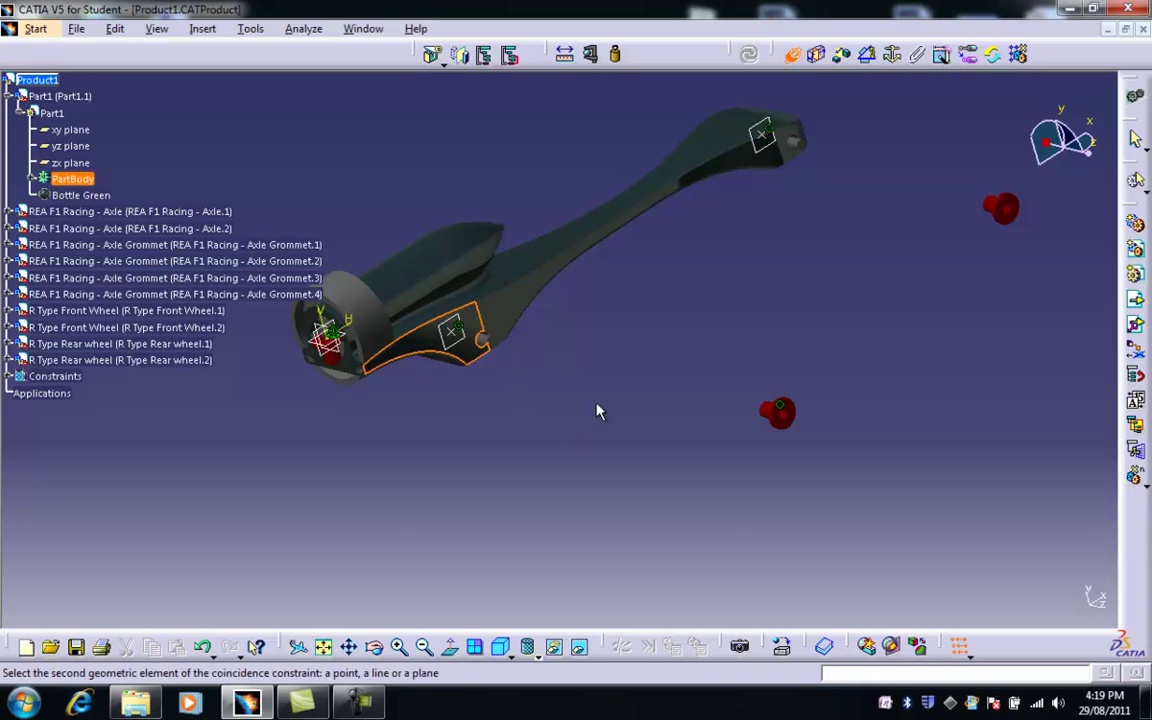
pyautogui.moveTo(560, 357); pyautogui.dragTo(719, 264, button='middle')
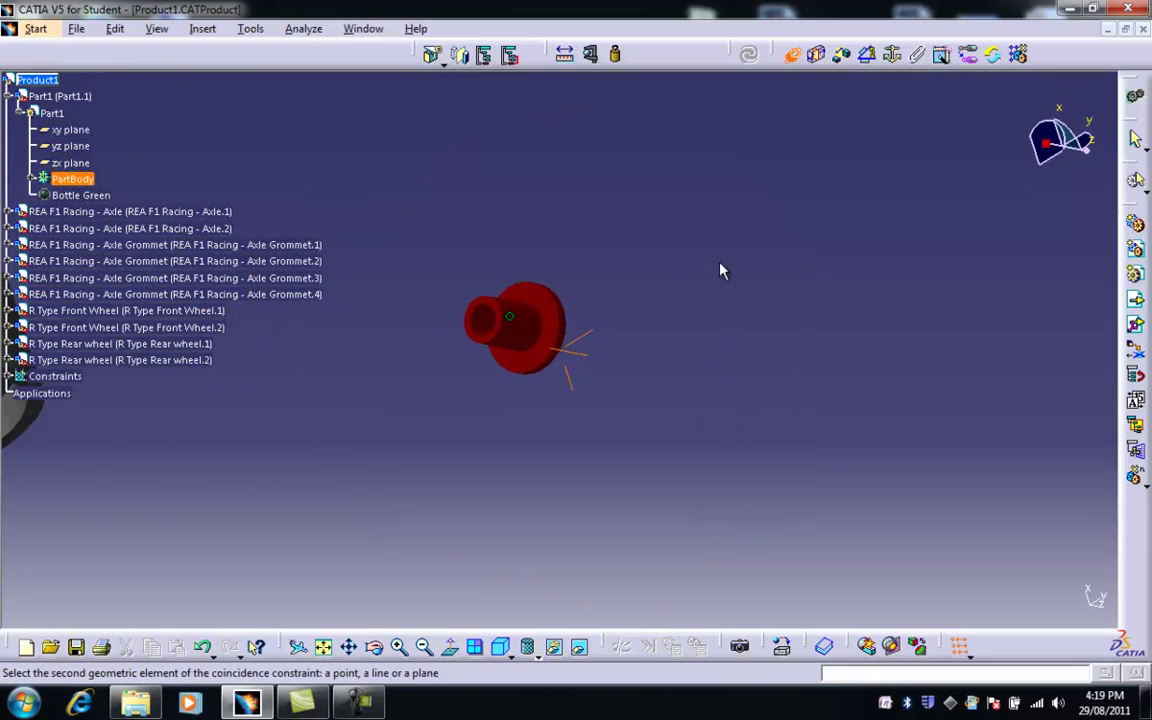
pyautogui.click(555, 316)
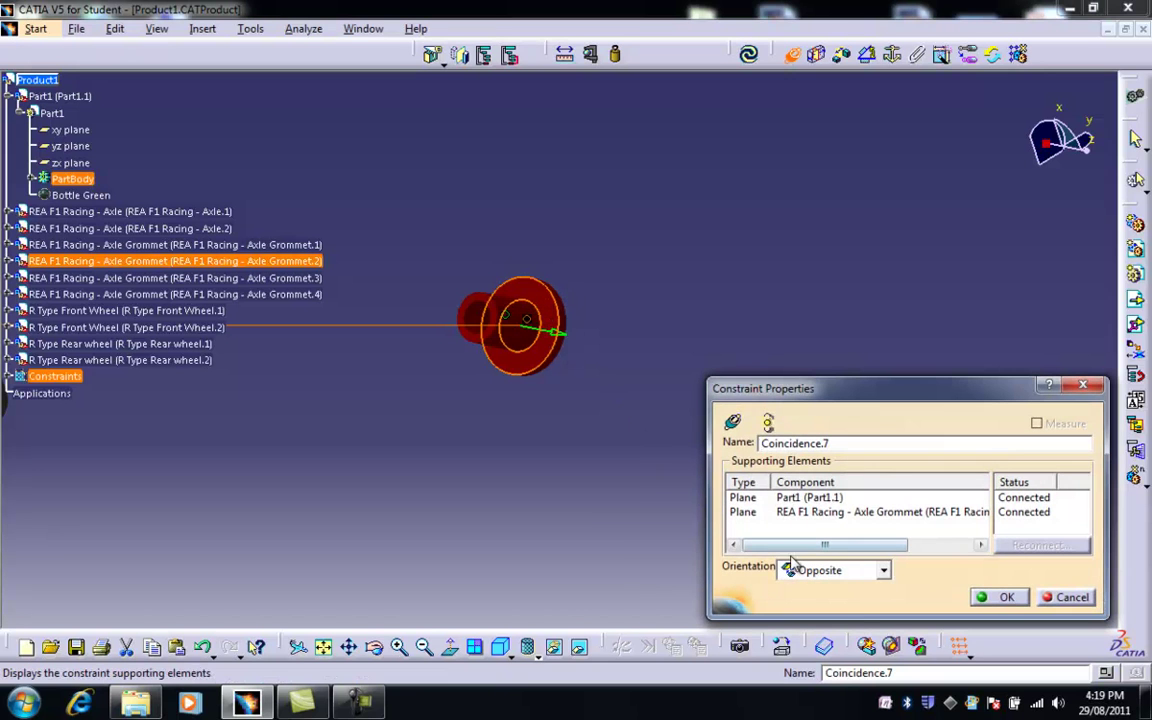
pyautogui.click(1000, 596)
pyautogui.moveTo(815, 419); pyautogui.dragTo(672, 455, button='middle')
pyautogui.click(748, 53)
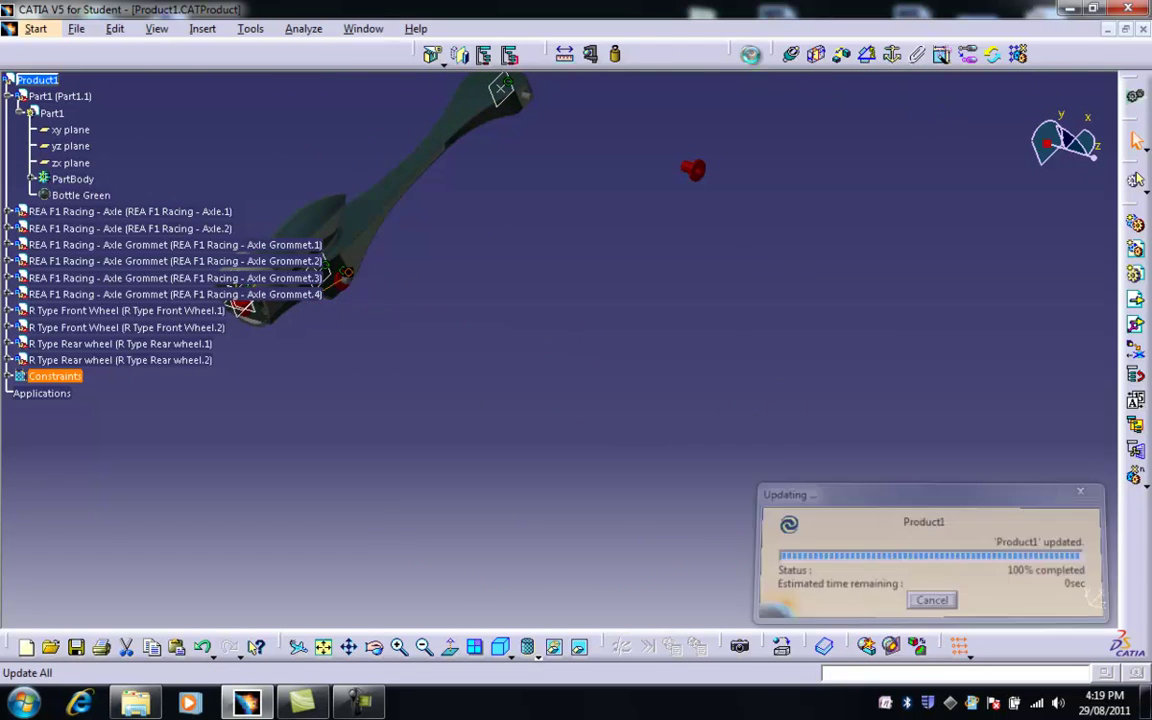
# - Create a coincidence constraint between the centre axes of Axle Grommet.1 and Axle.1, and update the assembly
pyautogui.moveTo(420, 310); pyautogui.dragTo(657, 282, button='middle')
pyautogui.moveTo(655, 504)
pyautogui.mouseDown(button='middle')
pyautogui.moveTo(615, 497)
pyautogui.moveTo(652, 488)
pyautogui.moveTo(699, 501)
pyautogui.moveTo(676, 501)
pyautogui.moveTo(840, 254)
pyautogui.moveTo(648, 488)
pyautogui.mouseUp(button='middle')
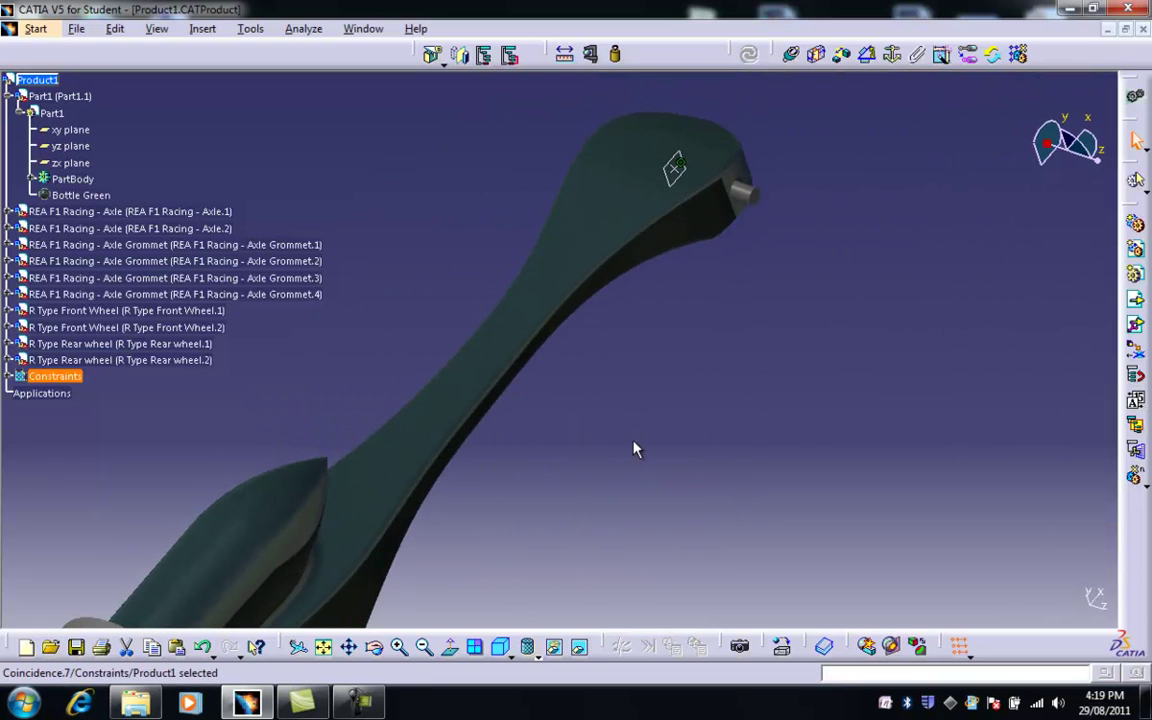
pyautogui.moveTo(548, 447); pyautogui.dragTo(710, 406, button='middle')
pyautogui.middleClick(788, 122)
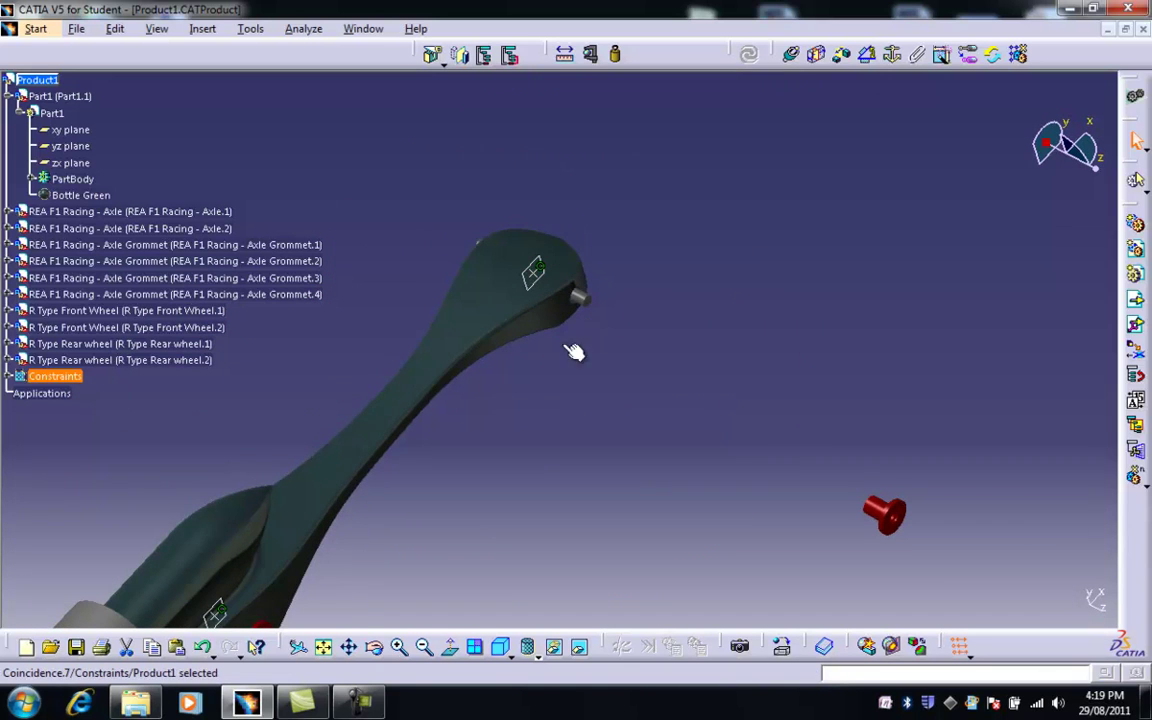
pyautogui.click(589, 316)
pyautogui.click(793, 55)
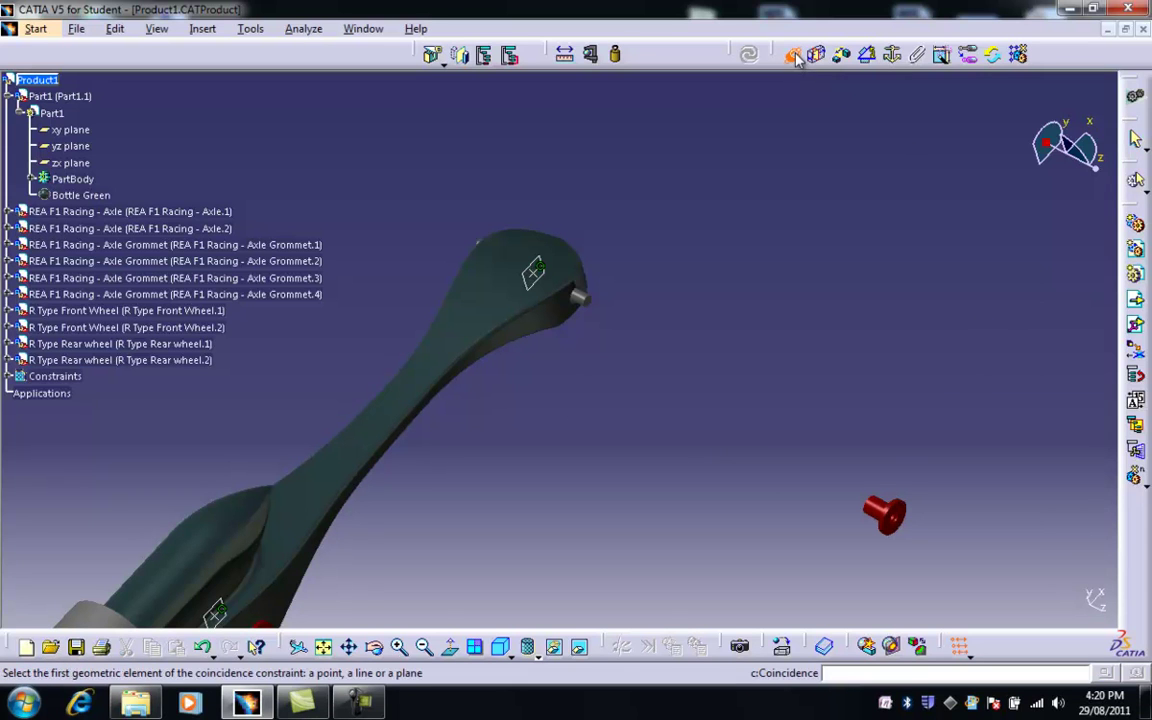
pyautogui.middleClick(882, 518)
pyautogui.moveTo(874, 509); pyautogui.dragTo(824, 318, button='middle')
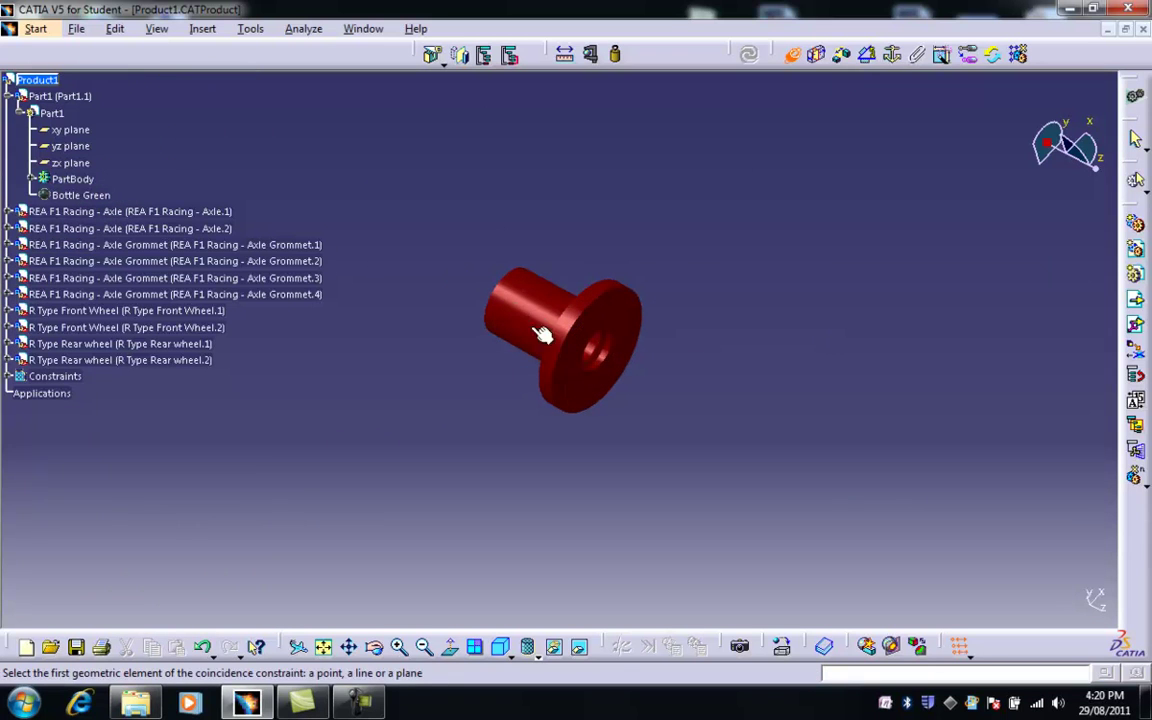
pyautogui.click(531, 316)
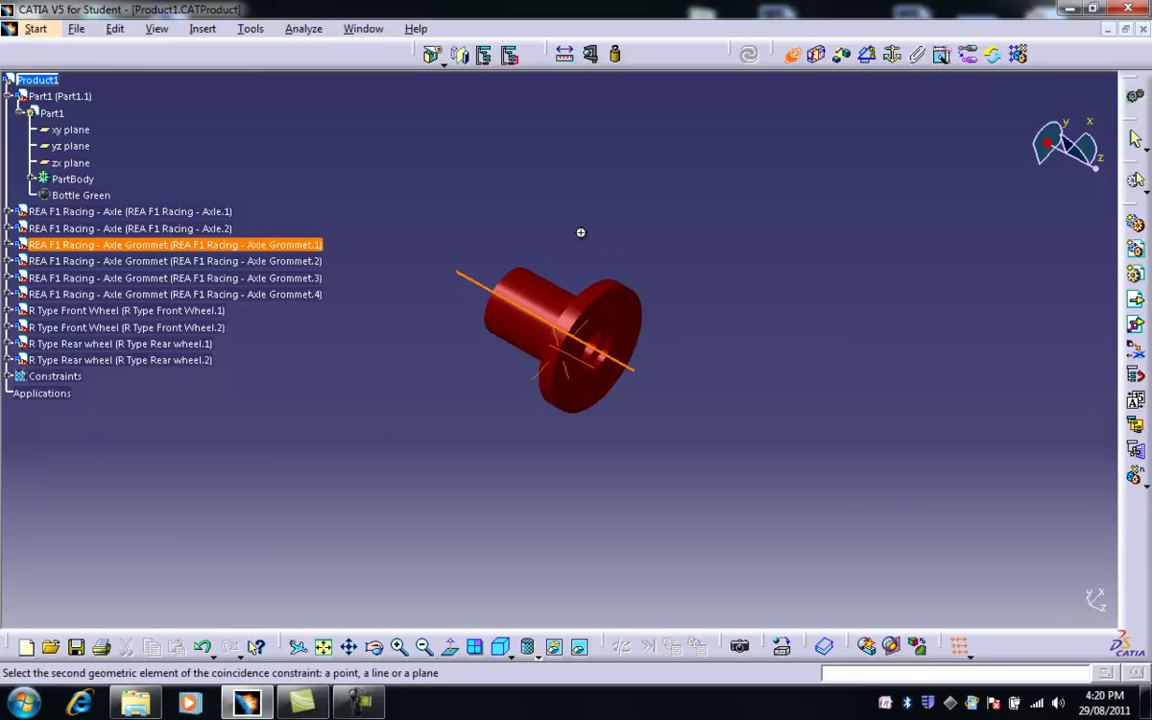
pyautogui.moveTo(581, 231); pyautogui.dragTo(604, 437, button='middle')
pyautogui.moveTo(313, 222); pyautogui.dragTo(512, 296, button='middle')
pyautogui.middleClick(509, 265)
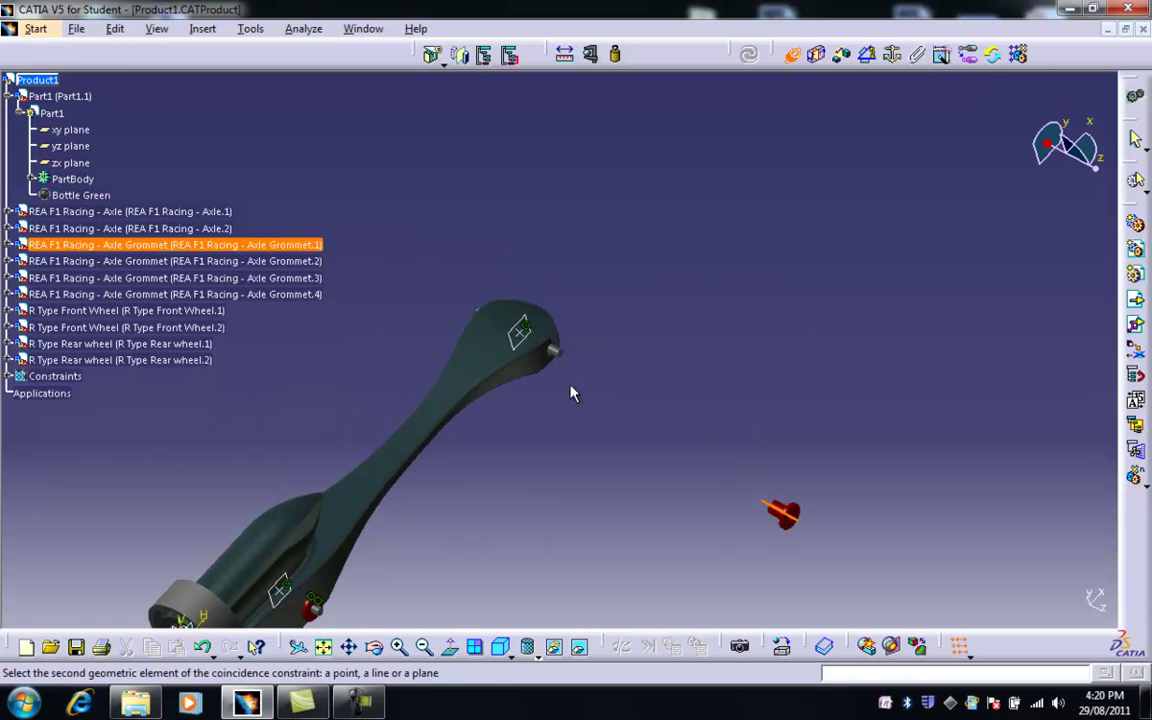
pyautogui.moveTo(571, 388); pyautogui.dragTo(589, 298, button='middle')
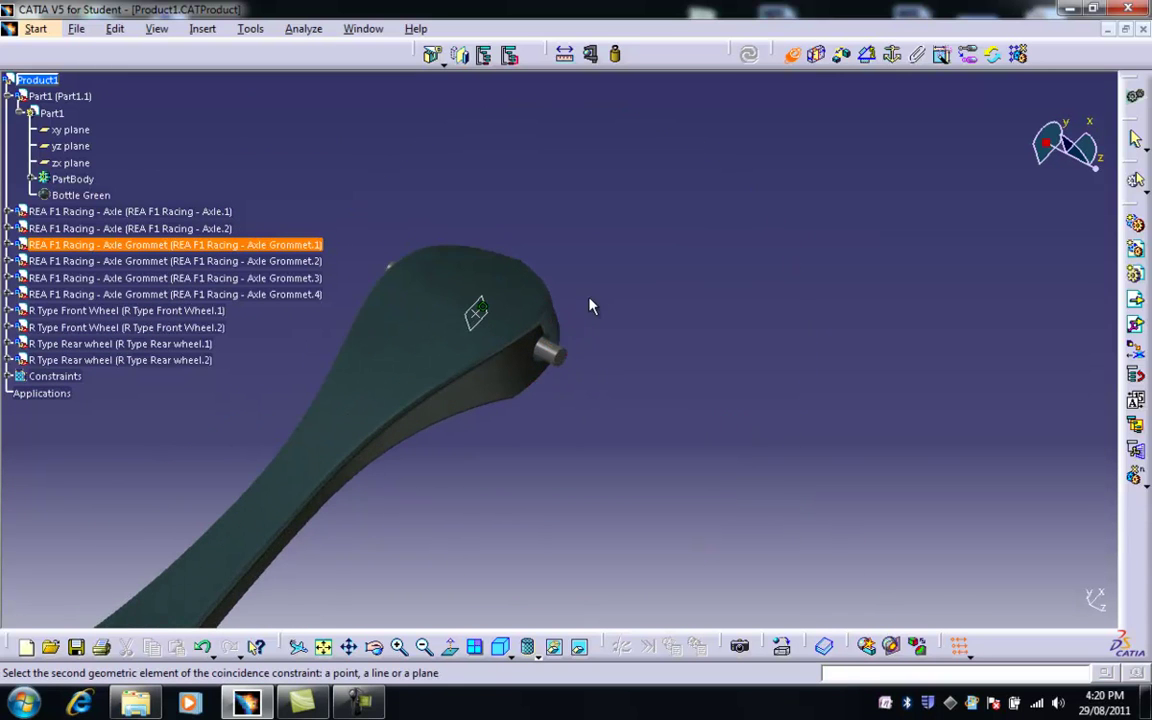
pyautogui.click(561, 350)
pyautogui.click(750, 56)
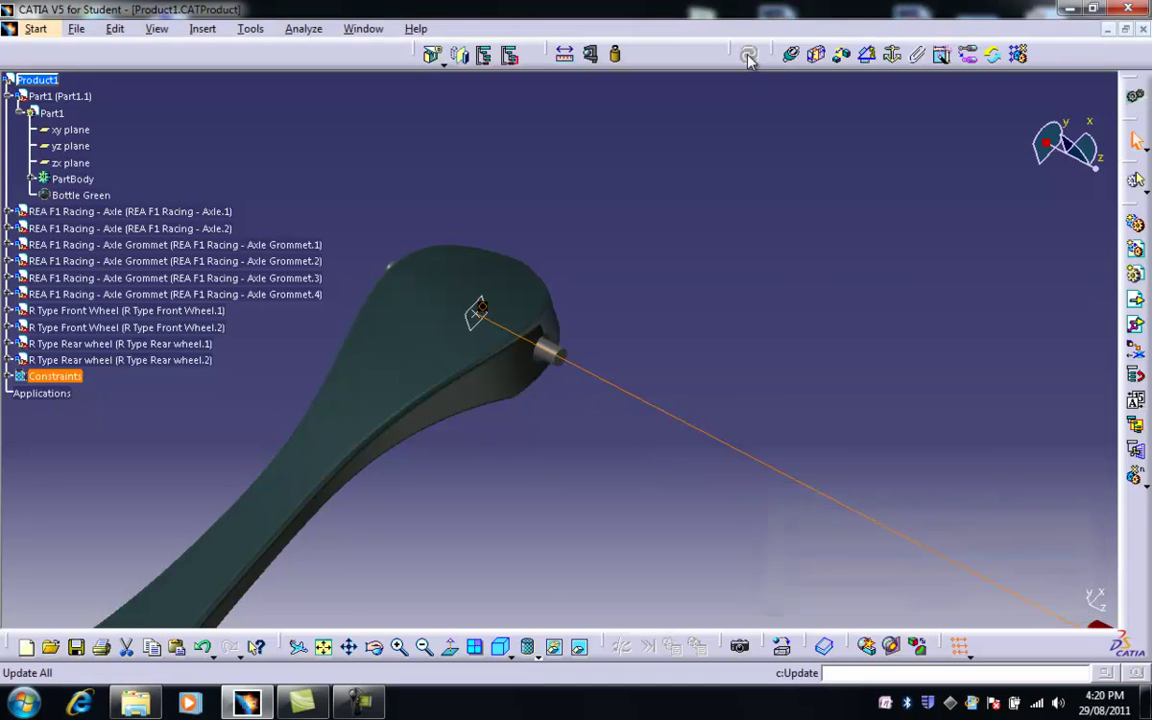
# - Create an offset constraint between Axle.1's middle plane and the inner flange face of Axle Grommet.1
pyautogui.moveTo(790, 385); pyautogui.dragTo(797, 483, button='middle')
pyautogui.moveTo(670, 541); pyautogui.dragTo(678, 495, button='middle')
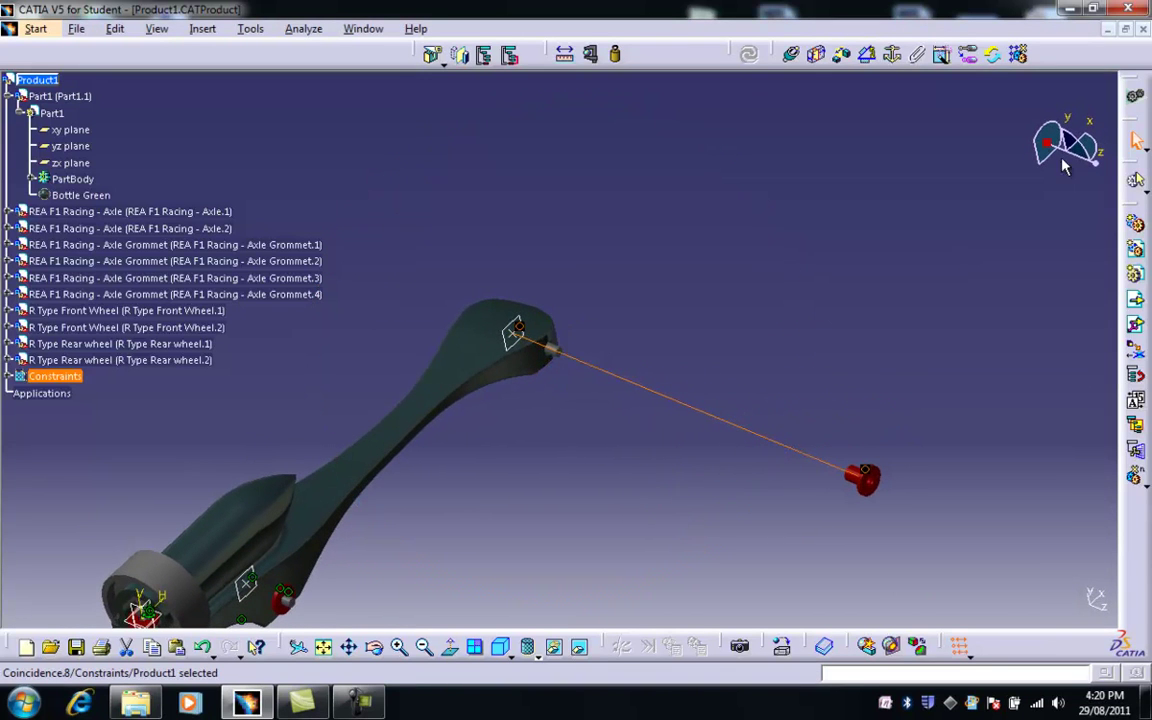
pyautogui.click(843, 56)
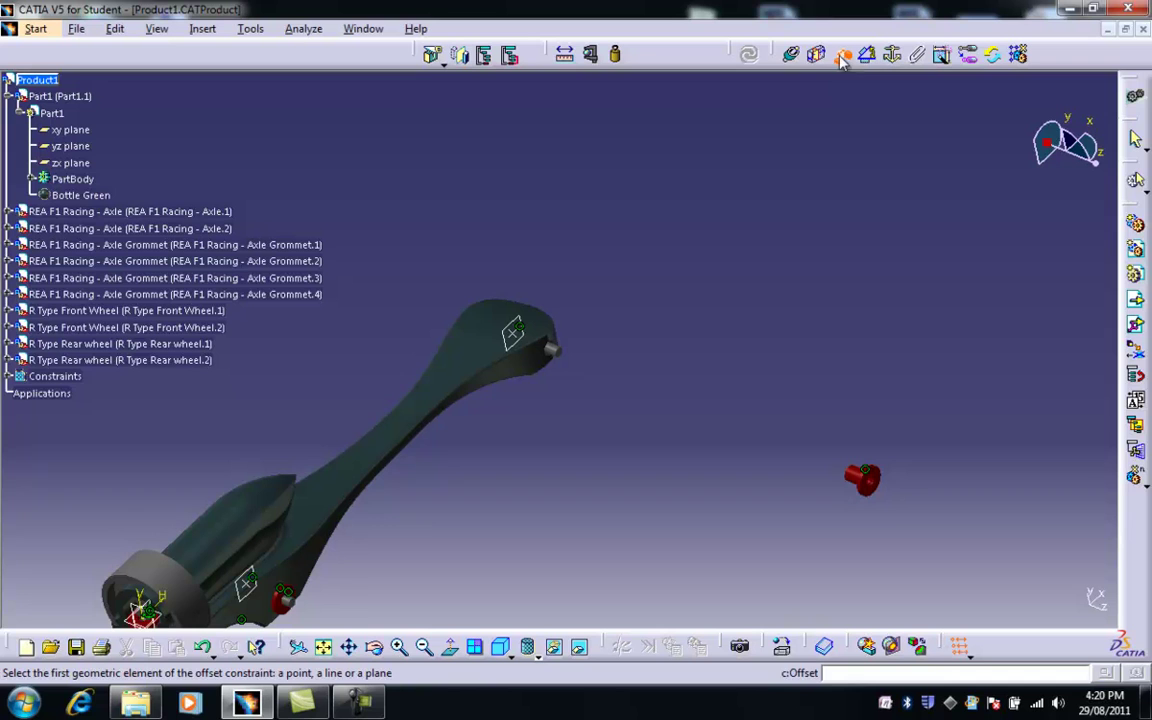
pyautogui.click(513, 343)
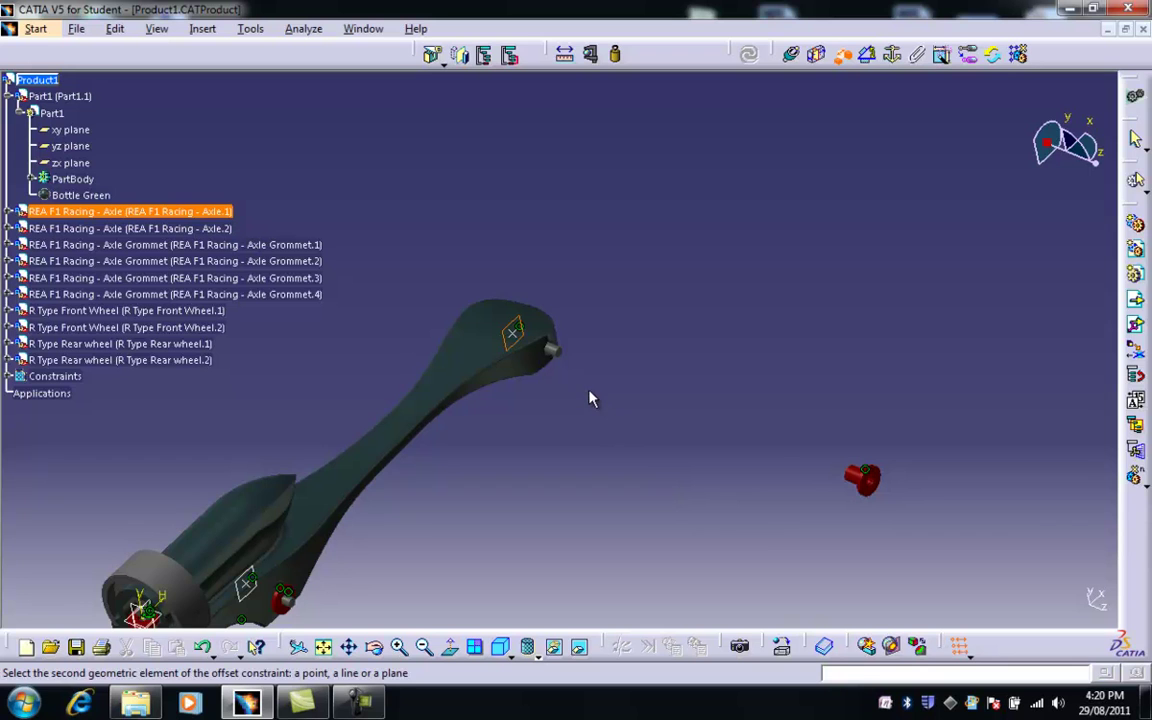
pyautogui.moveTo(590, 399); pyautogui.dragTo(743, 457, button='middle')
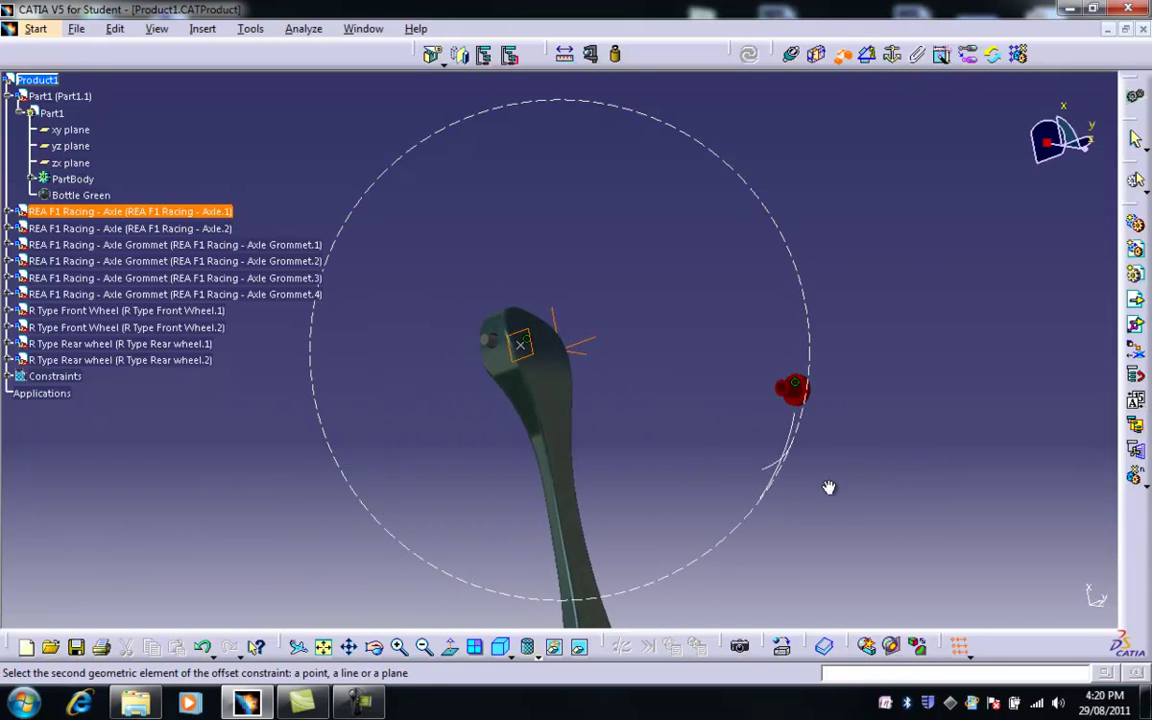
pyautogui.moveTo(829, 487); pyautogui.dragTo(832, 488, button='middle')
pyautogui.moveTo(792, 413); pyautogui.dragTo(789, 368, button='middle')
pyautogui.click(902, 403)
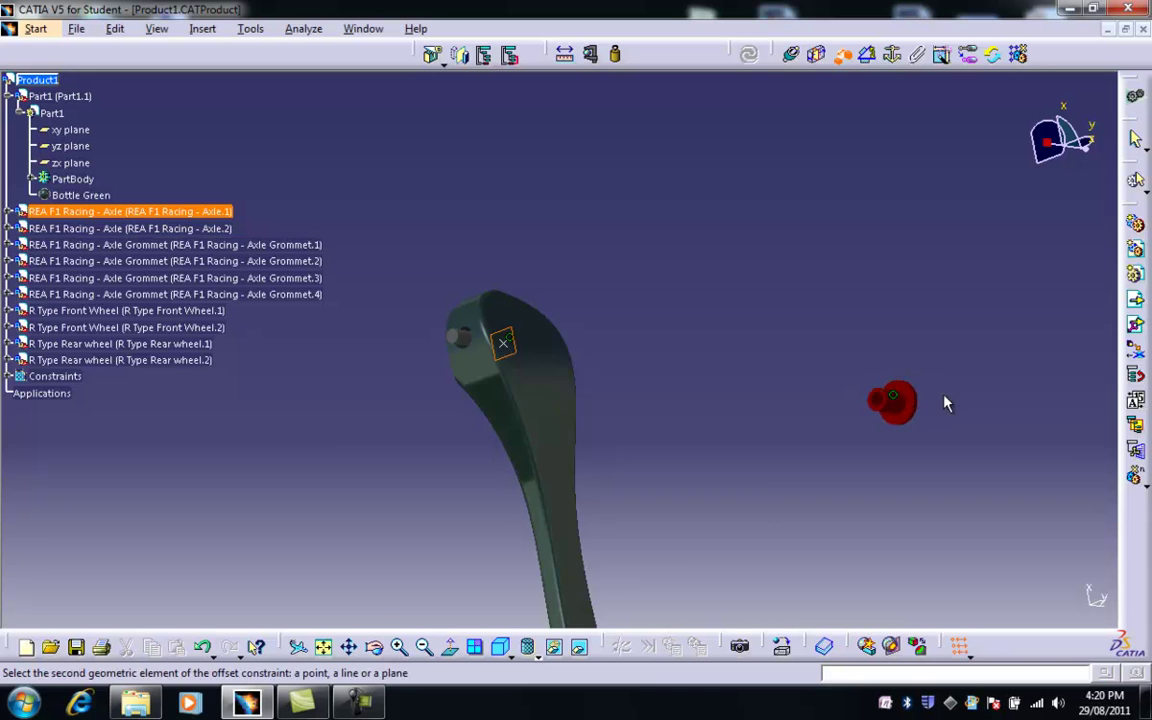
pyautogui.moveTo(943, 396); pyautogui.dragTo(933, 347, button='middle')
pyautogui.middleClick(1036, 421)
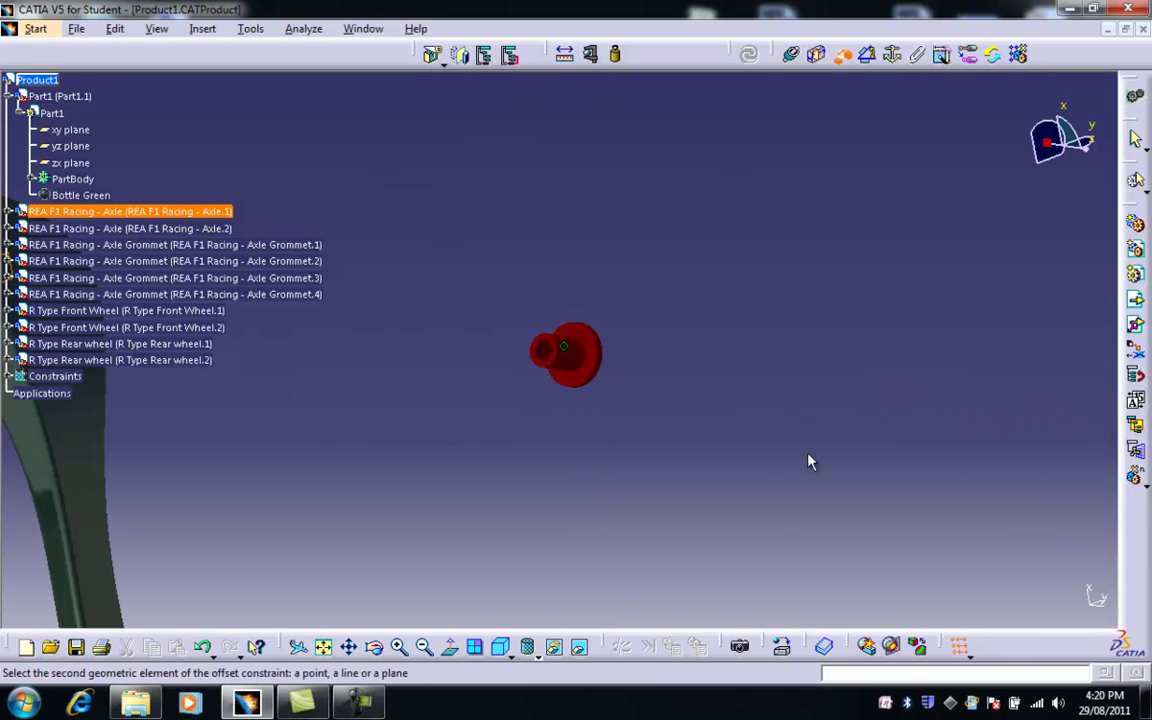
pyautogui.moveTo(729, 456); pyautogui.dragTo(733, 342, button='middle')
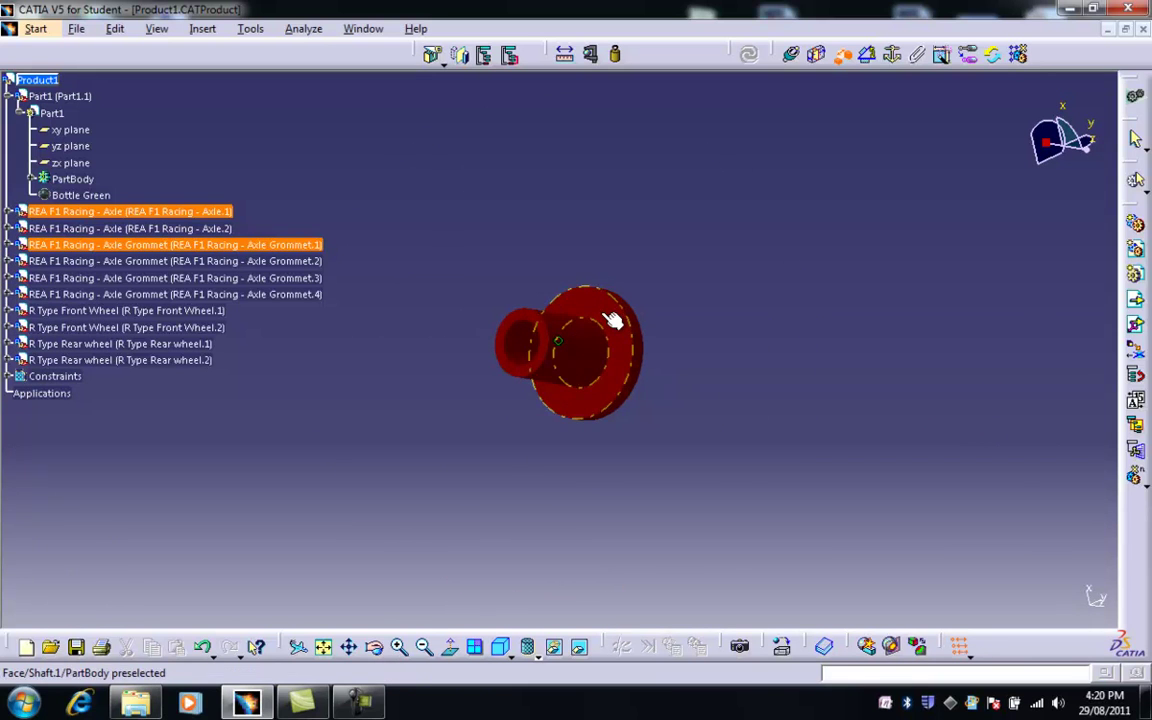
pyautogui.click(610, 316)
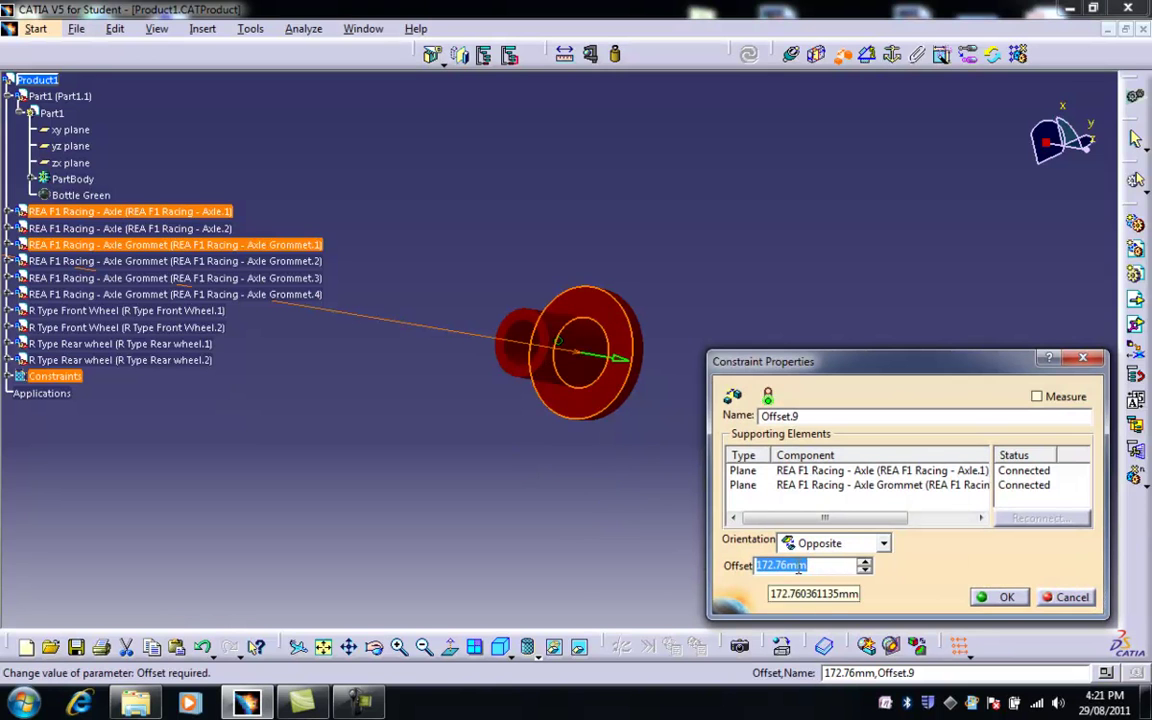
# - Set the offset between Axle.1's middle plane and Axle Grommet.1 to 18 mm in Opposite orientation, and update the assembly
pyautogui.keyDown('ctrl'); pyautogui.moveTo(524, 455); pyautogui.dragTo(662, 692, button='middle'); pyautogui.keyUp('ctrl')
pyautogui.moveTo(598, 476); pyautogui.dragTo(362, 430, button='middle')
pyautogui.moveTo(445, 410); pyautogui.dragTo(580, 483, button='middle')
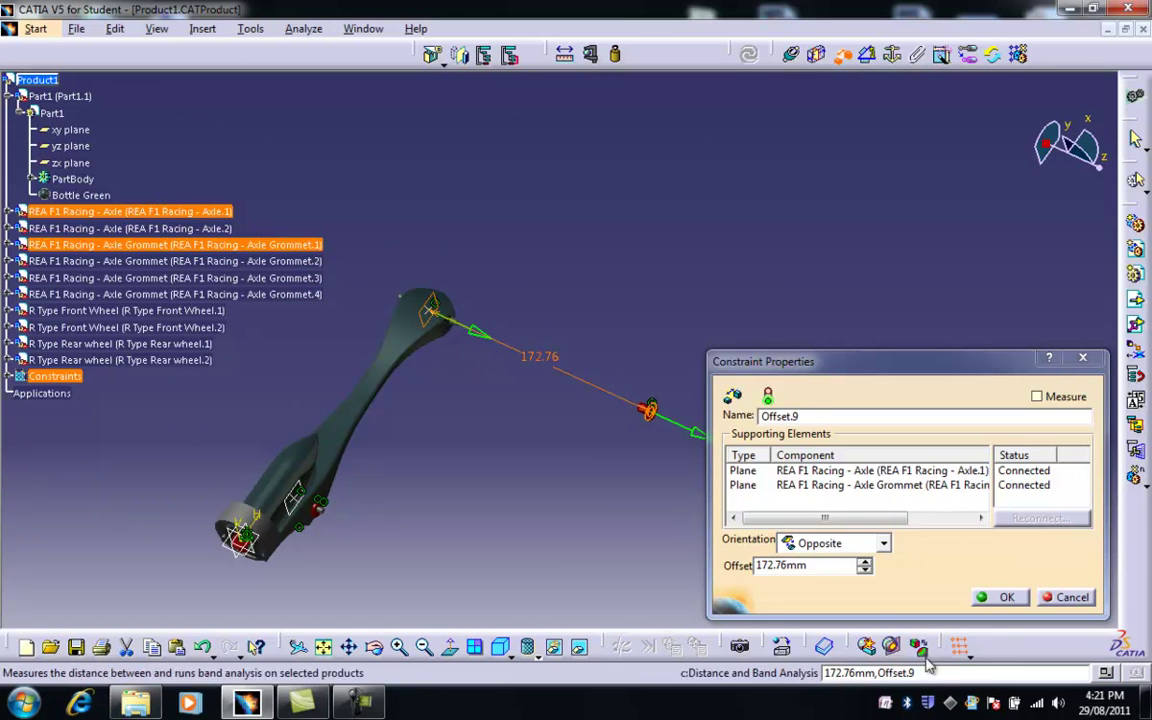
pyautogui.moveTo(818, 566); pyautogui.dragTo(730, 575)
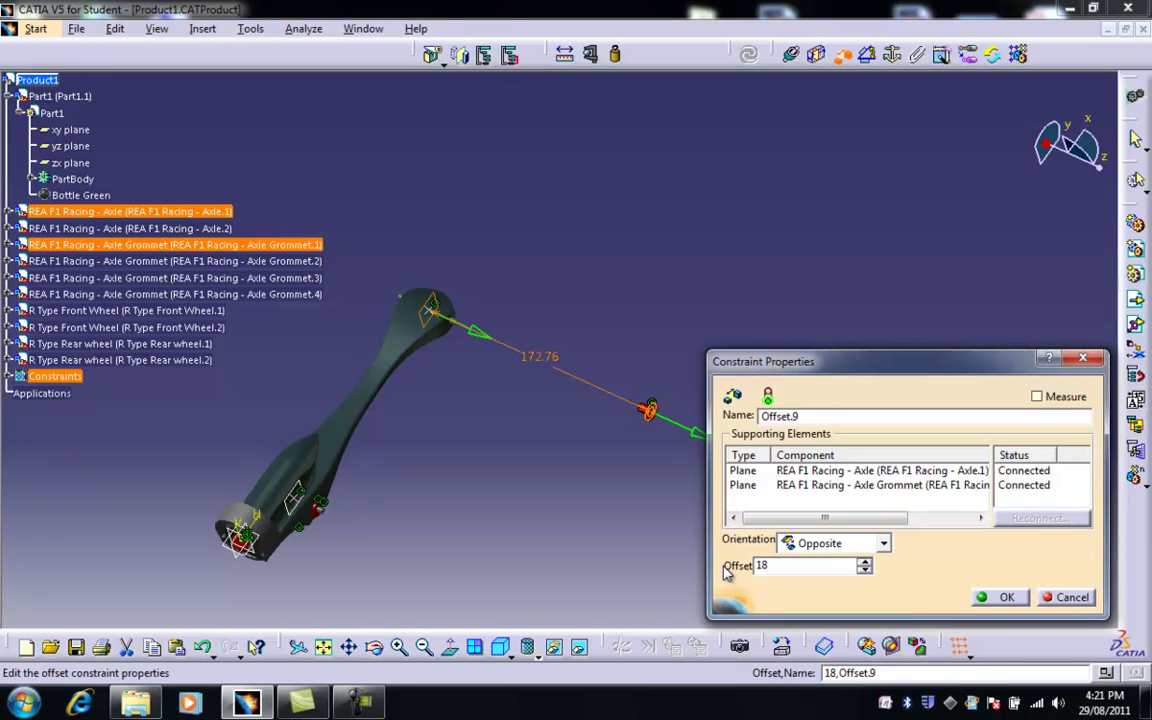
pyautogui.write('18')
pyautogui.click(1007, 598)
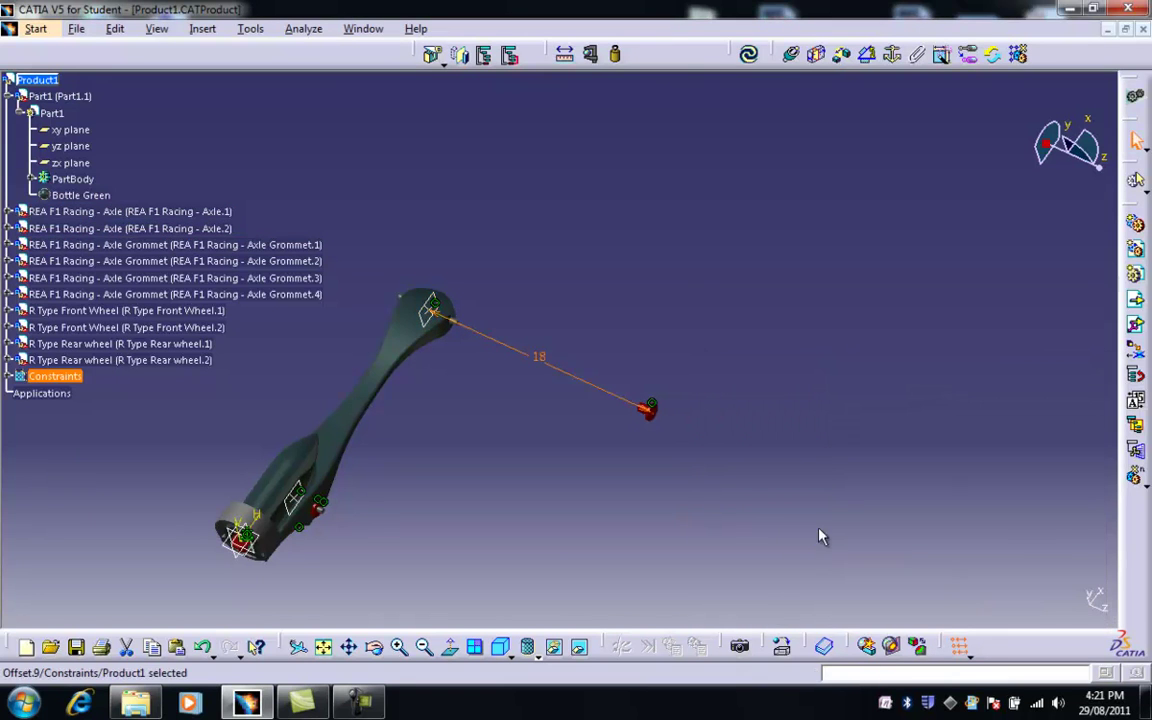
pyautogui.click(748, 53)
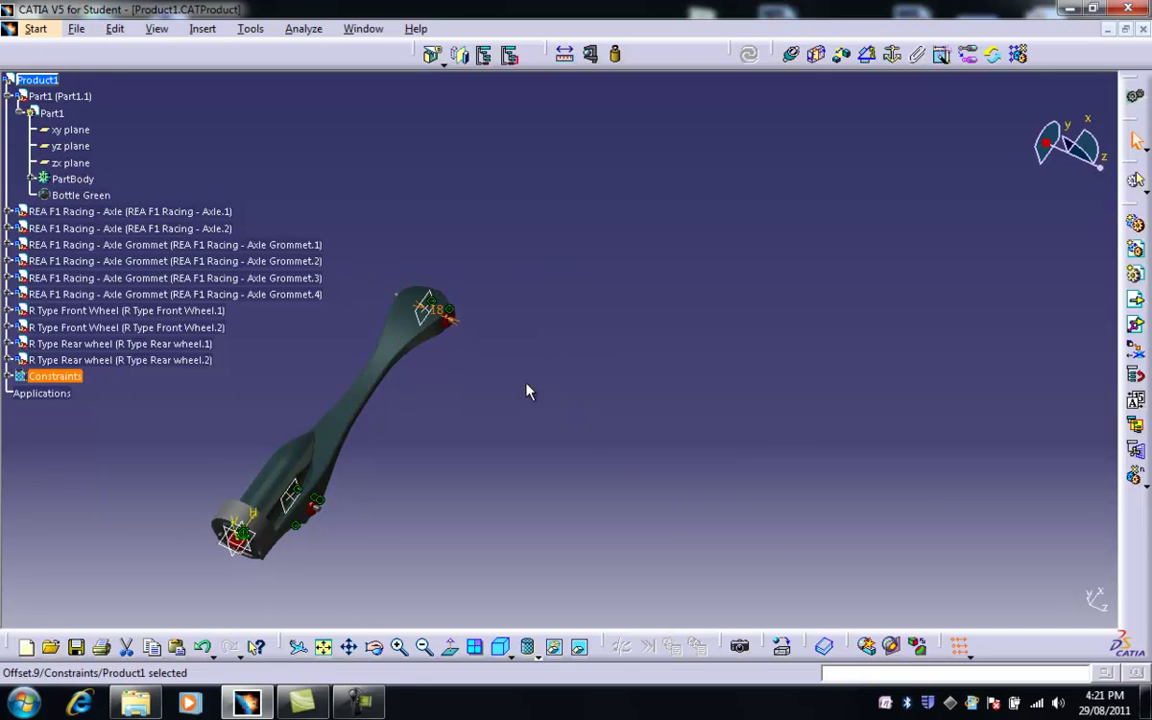
# - Try an offset of 17.5 mm between Axle.1's middle plane and Axle Grommet.1, update the assembly and check the fit against the body
pyautogui.middleClick(424, 317)
pyautogui.moveTo(604, 470); pyautogui.dragTo(640, 255, button='middle')
pyautogui.moveTo(554, 351); pyautogui.dragTo(656, 408, button='middle')
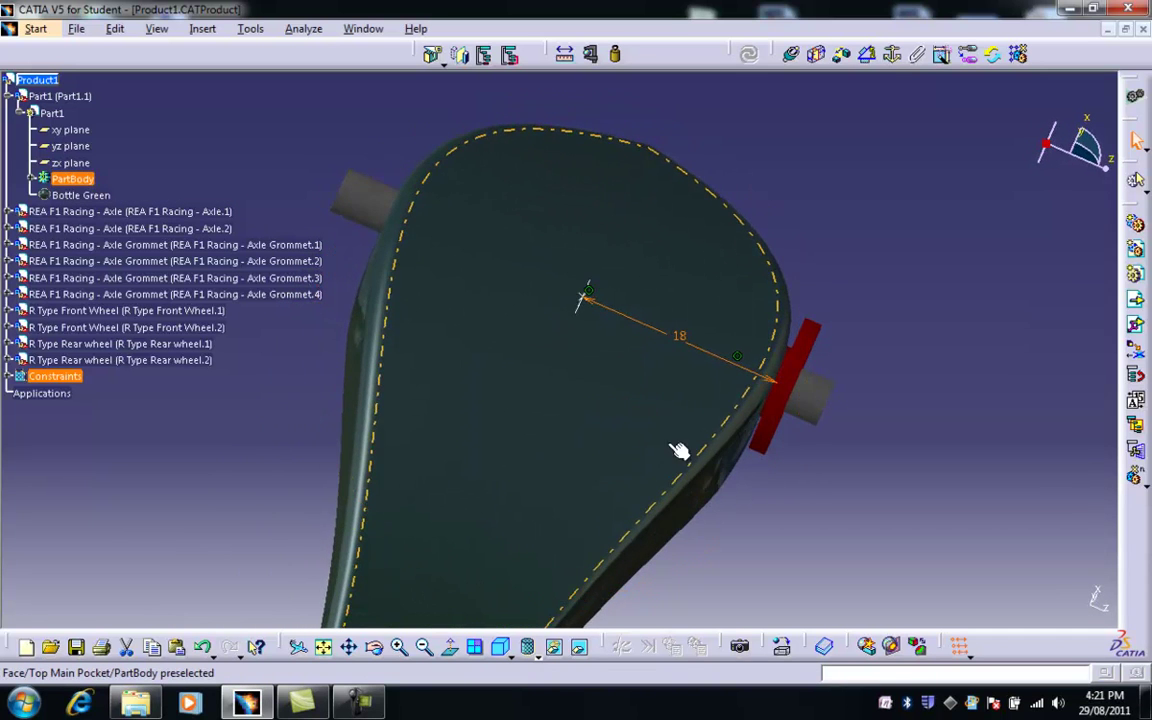
pyautogui.doubleClick(680, 337)
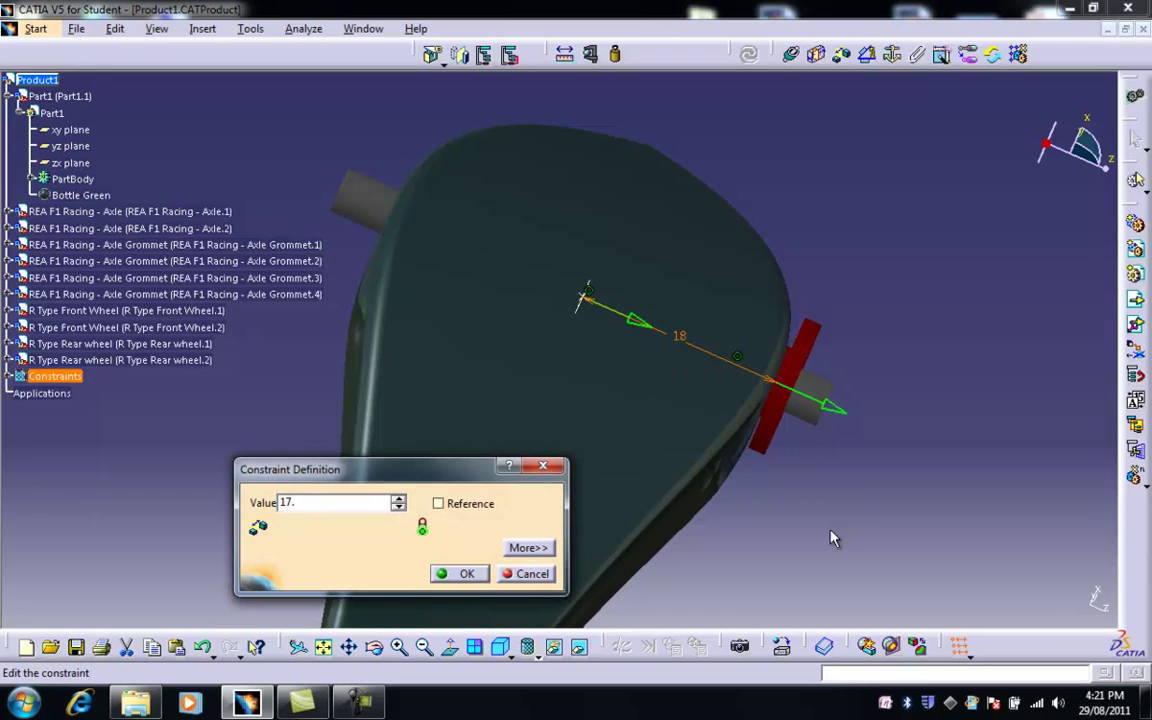
pyautogui.click(460, 575)
pyautogui.click(748, 56)
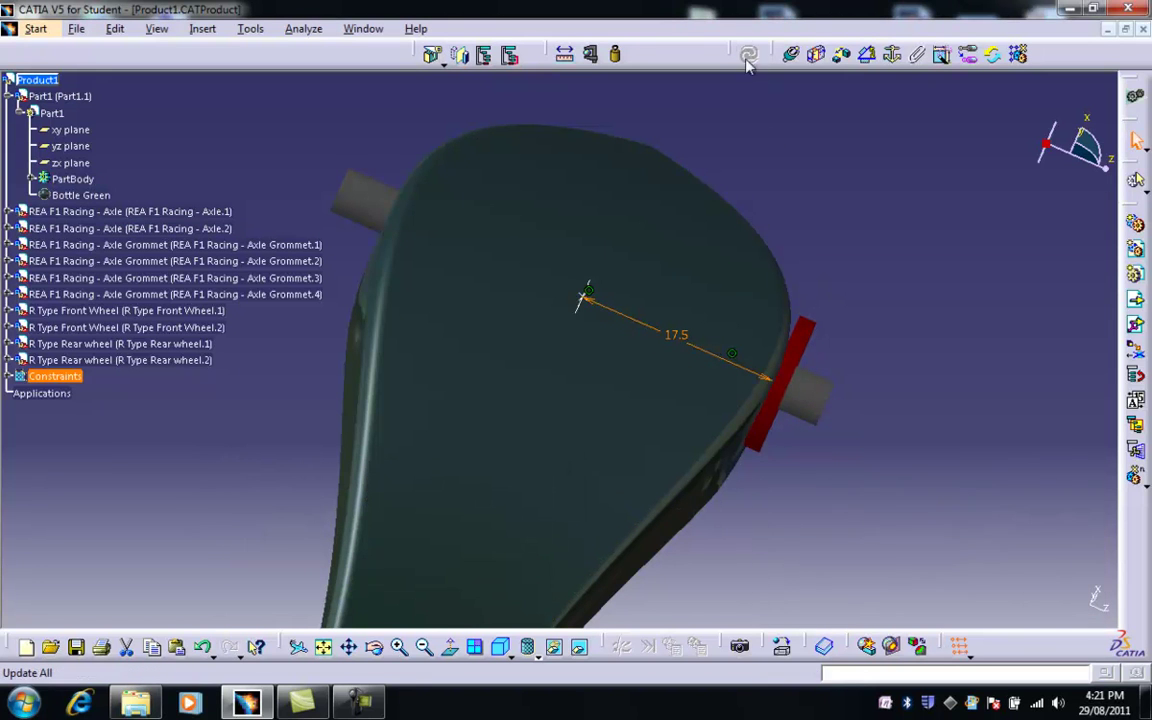
pyautogui.moveTo(979, 491); pyautogui.dragTo(753, 365, button='middle')
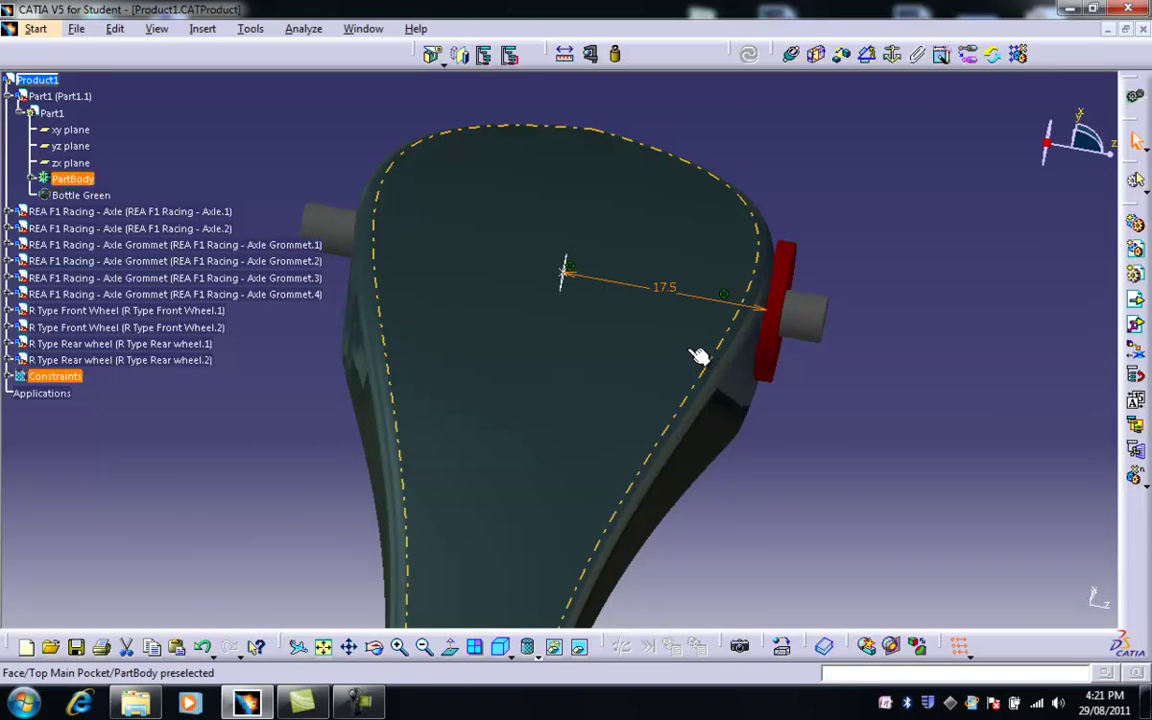
# - Undo the last change to Axle Grommet.1's offset
pyautogui.hotkey('ctrl', 'z')
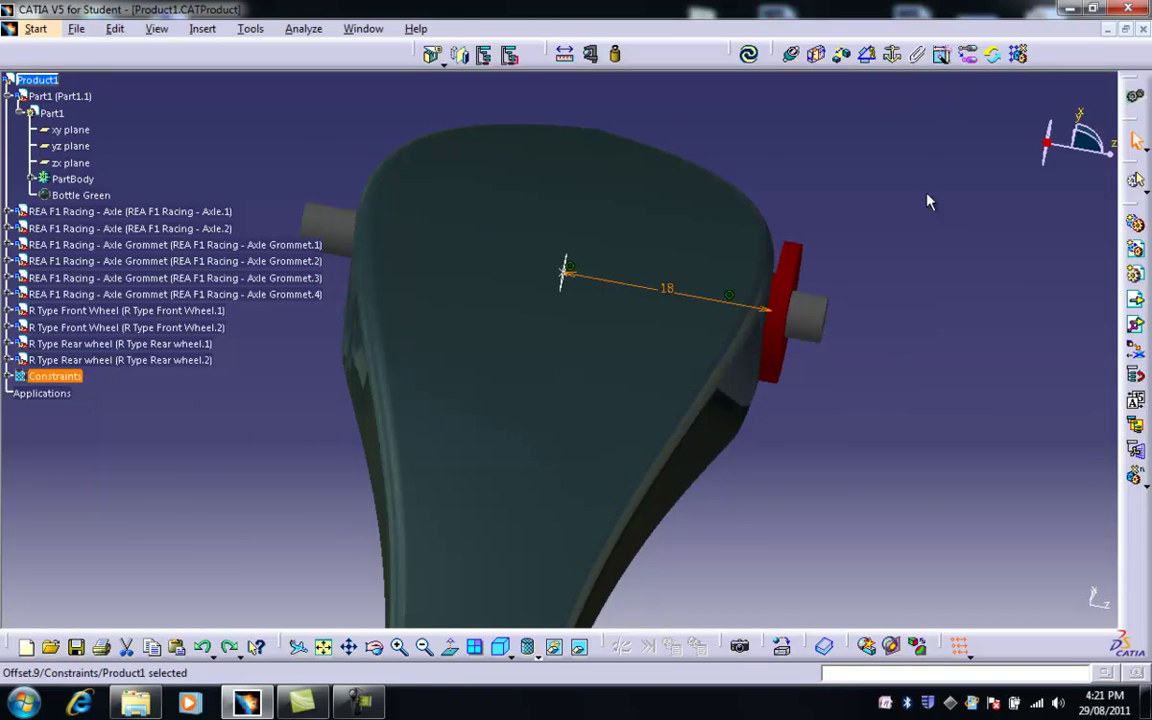
pyautogui.moveTo(913, 510); pyautogui.dragTo(882, 553, button='middle')
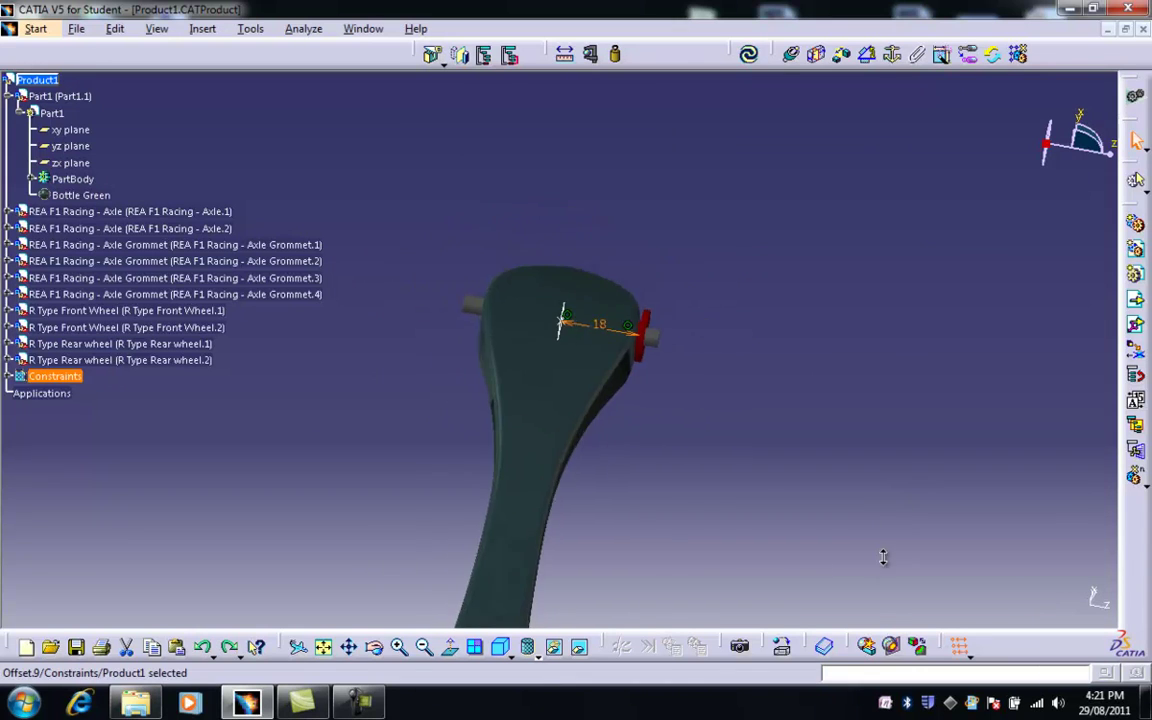